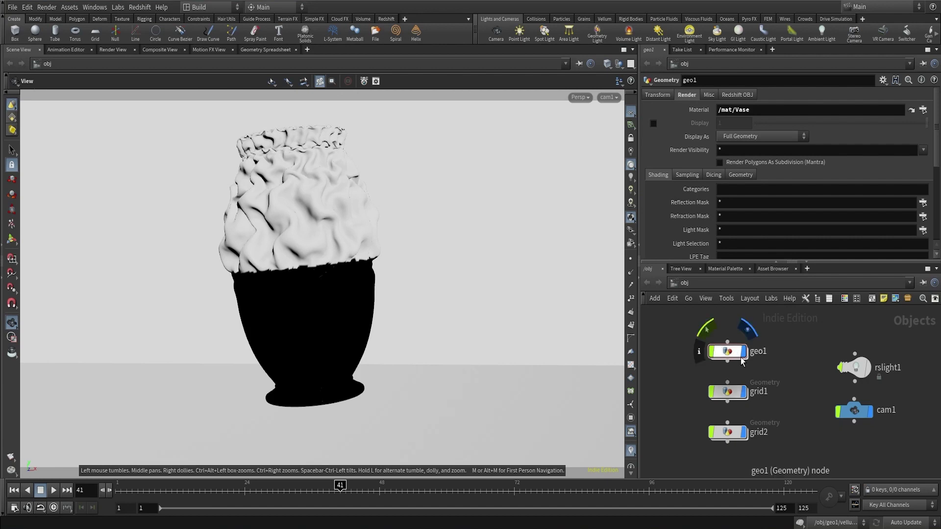
Step: Hide the grid1 and grid2 objects and open the geo1 network at its first nodes
click(744, 438)
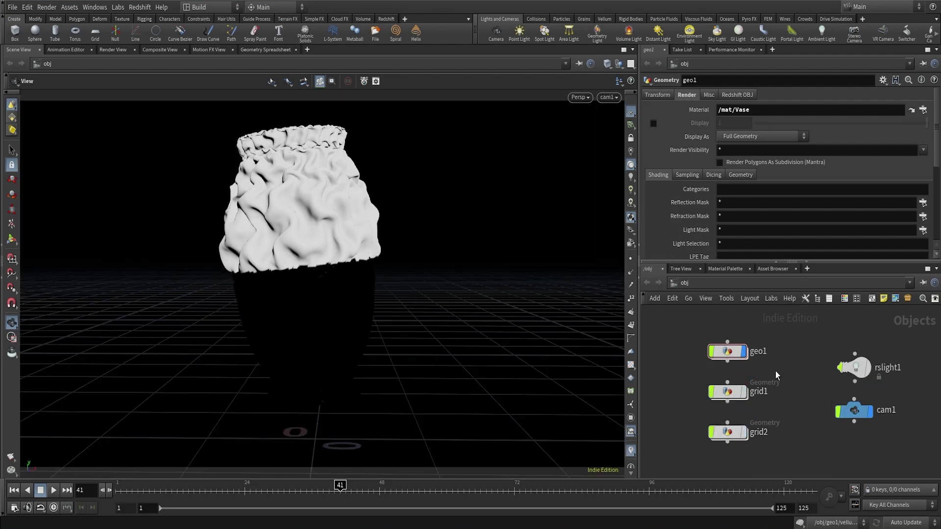
double_click(727, 352)
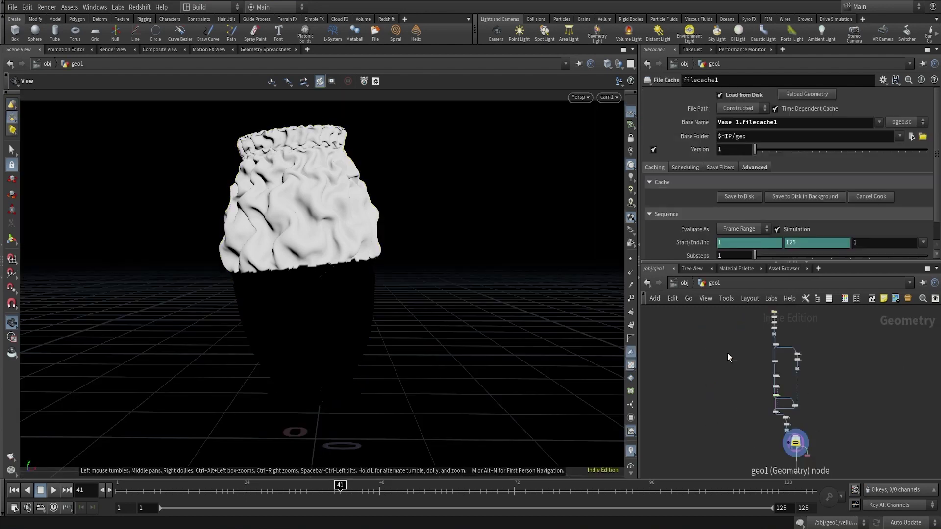
scroll(790, 319, up, 10)
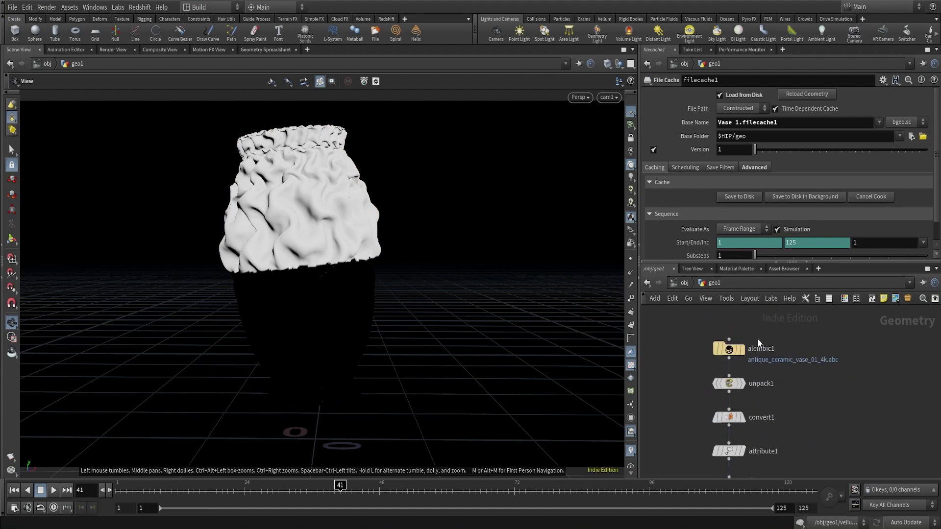
Step: Display the alembic1 node and the unpack1 node in turn and inspect their parameters
click(739, 353)
click(722, 352)
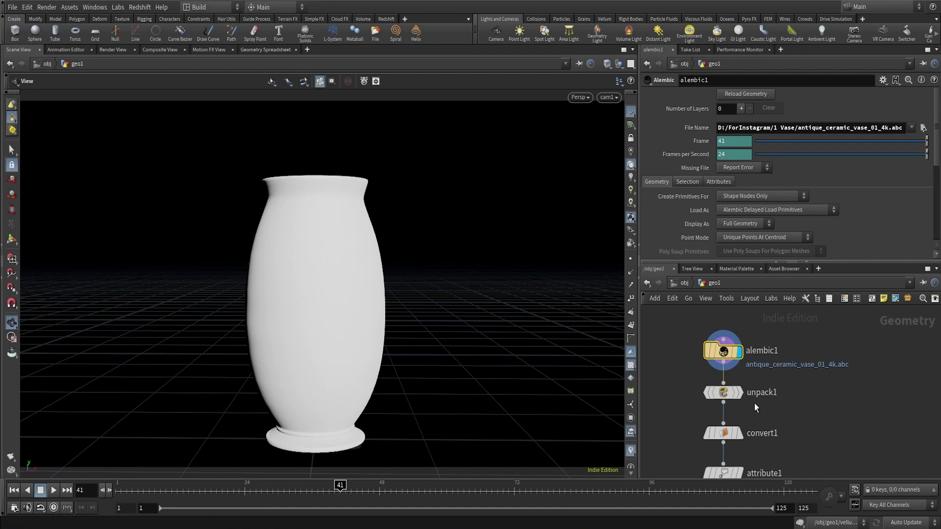
scroll(735, 394, up, 1)
click(717, 394)
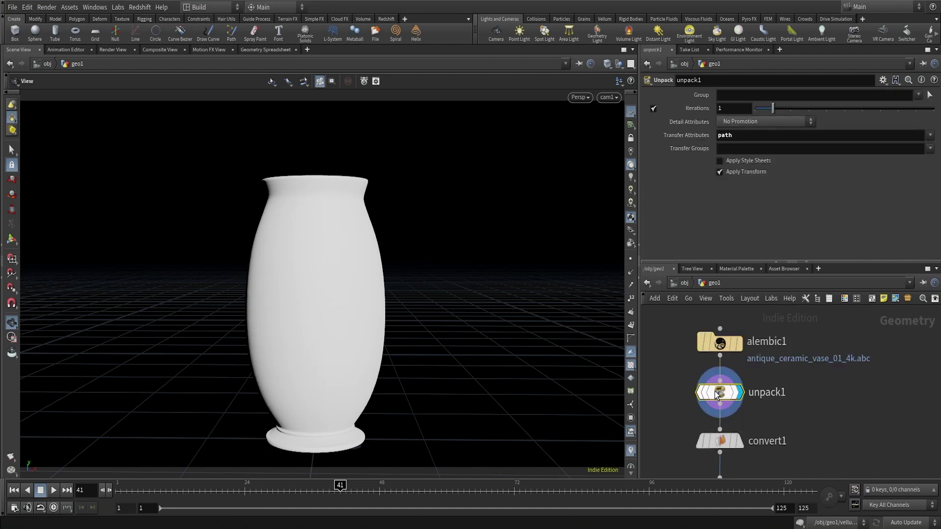
mouse_move(727, 386)
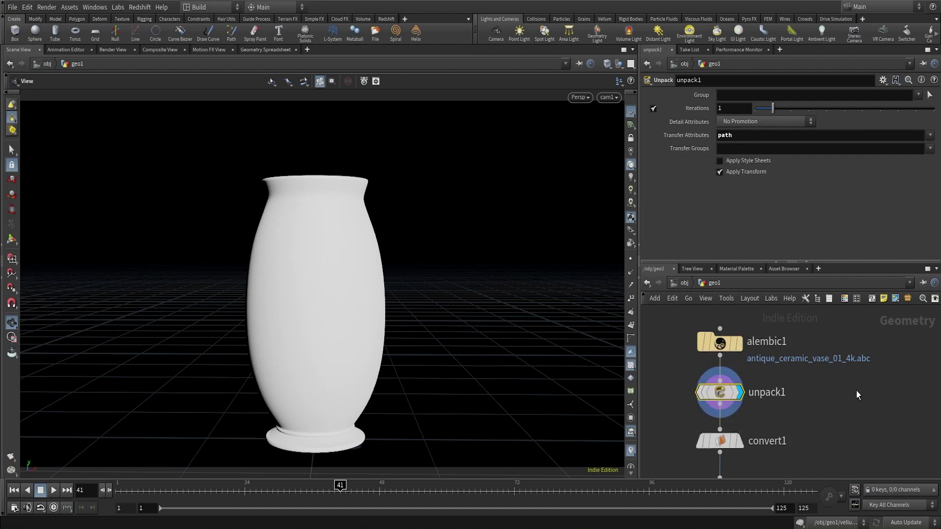
Step: Display the convert1 node and show the vase shaded with its wireframe
middle_drag(852, 385, 849, 330)
click(720, 384)
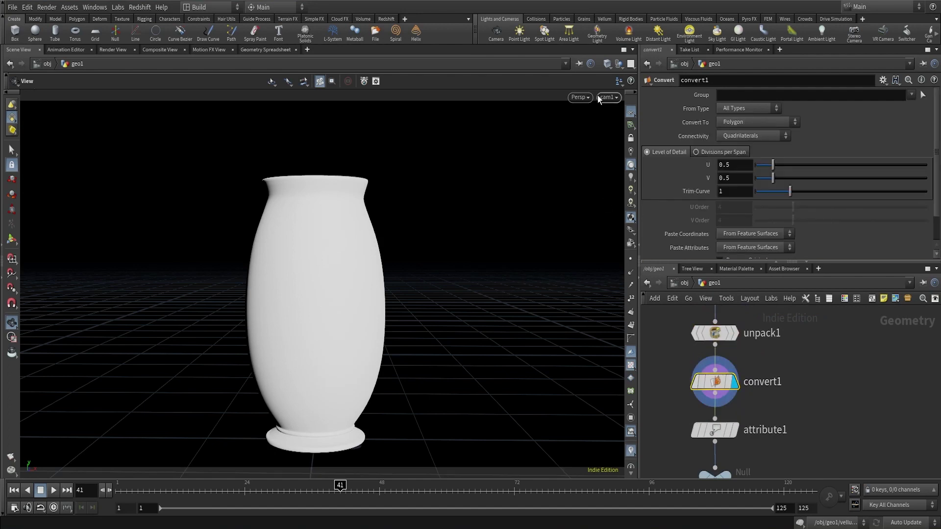
click(610, 65)
click(619, 188)
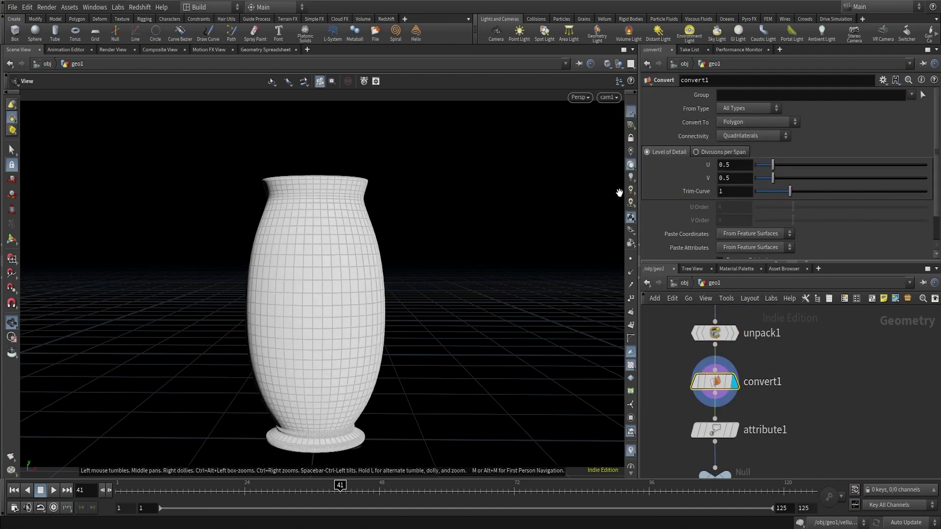
Step: Inspect the attribute1 rename node's settings and display the OUT null below it
middle_drag(768, 440, 805, 378)
scroll(756, 384, up, 2)
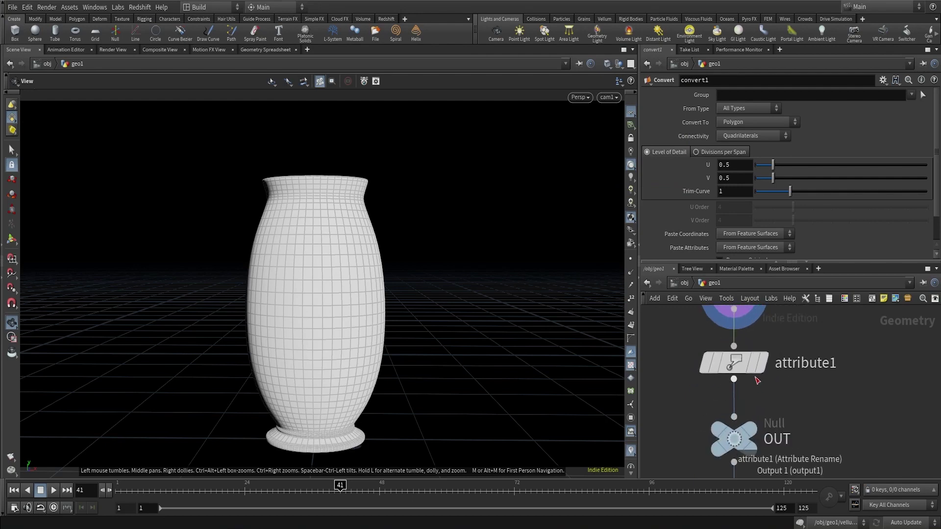
click(742, 366)
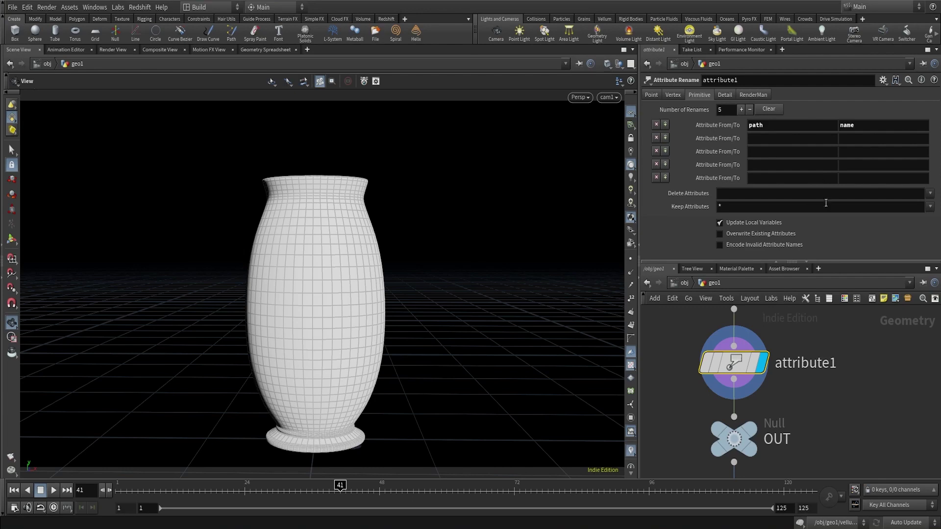
scroll(851, 422, down, 2)
middle_drag(851, 422, 725, 363)
click(725, 362)
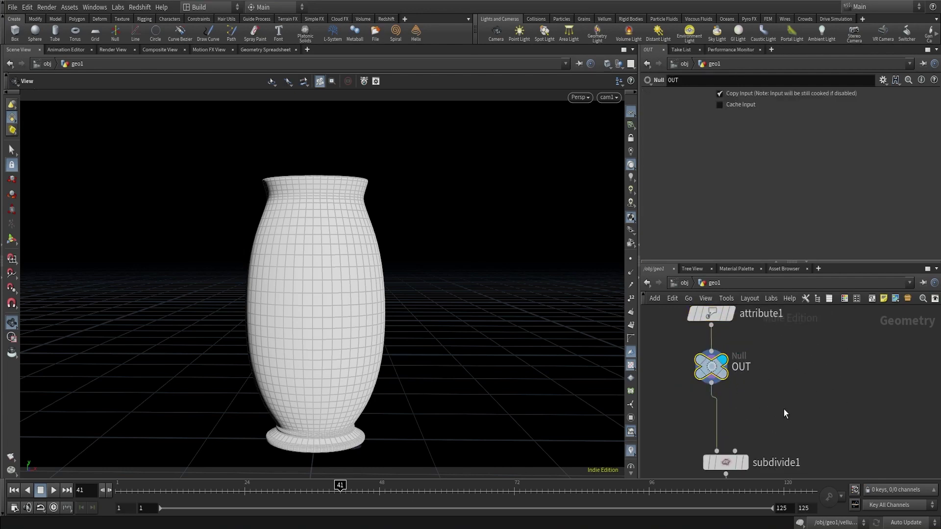
Step: Display the subdivide1 node with its parameters and look at the denser vase mesh outside the camera view
scroll(781, 409, down, 2)
middle_drag(800, 400, 792, 358)
scroll(757, 396, up, 1)
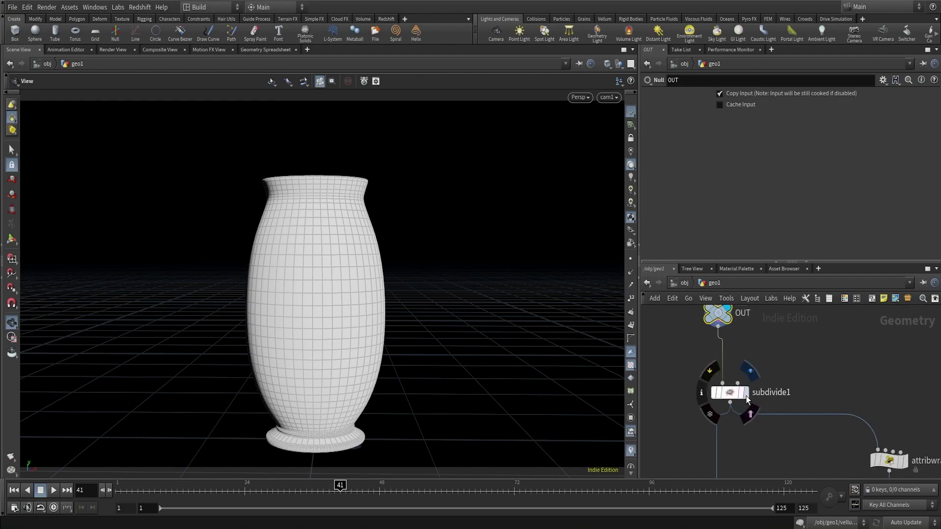
click(745, 395)
click(734, 393)
right_drag(309, 315, 433, 292)
drag(433, 292, 334, 281)
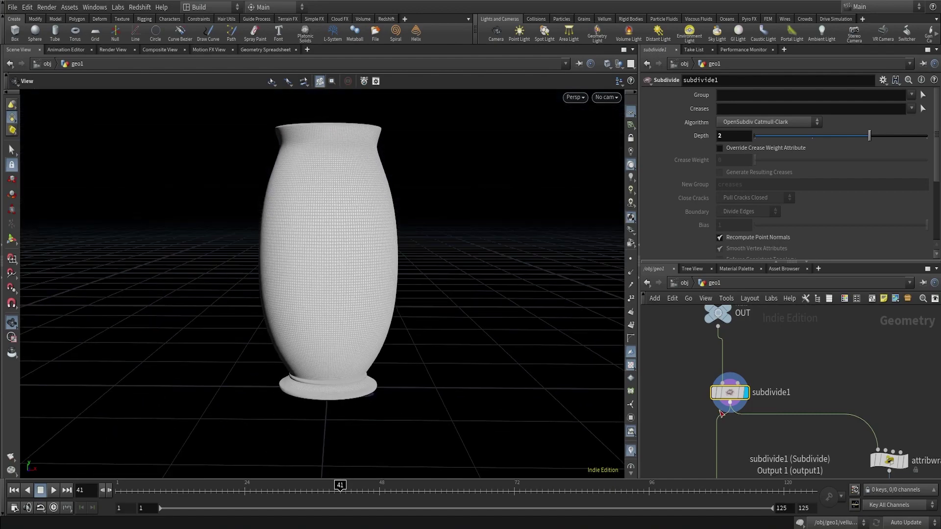
Step: Display the group1 node, inspect its PINS point group settings and view the grouped points from above
scroll(763, 436, down, 3)
middle_drag(779, 454, 769, 333)
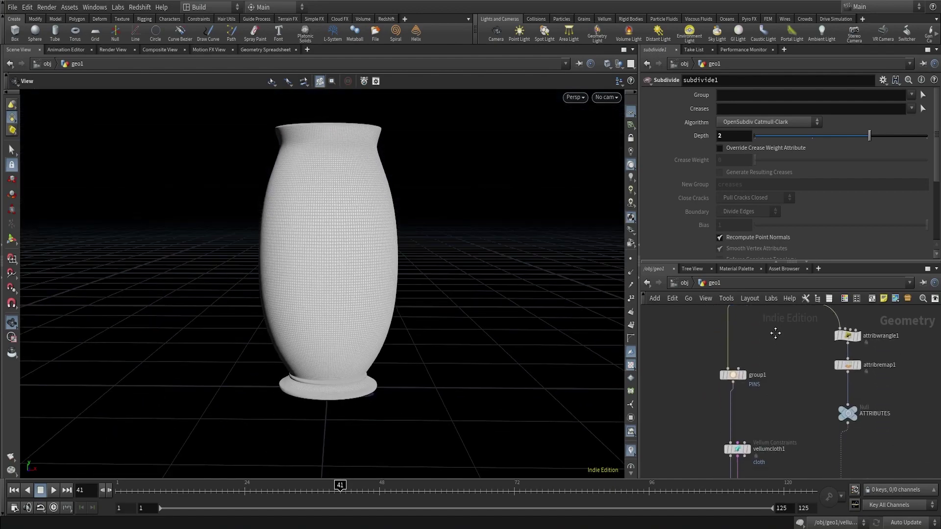
scroll(746, 374, up, 2)
click(745, 377)
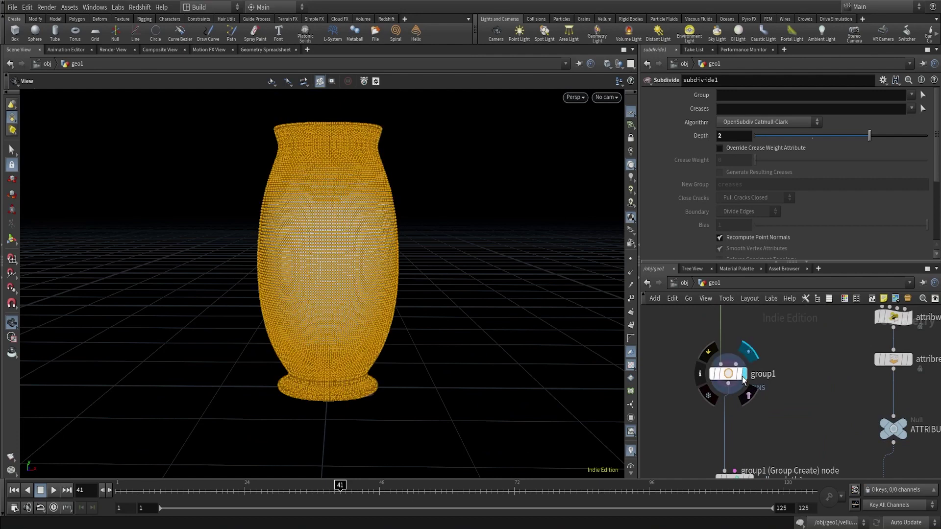
click(726, 375)
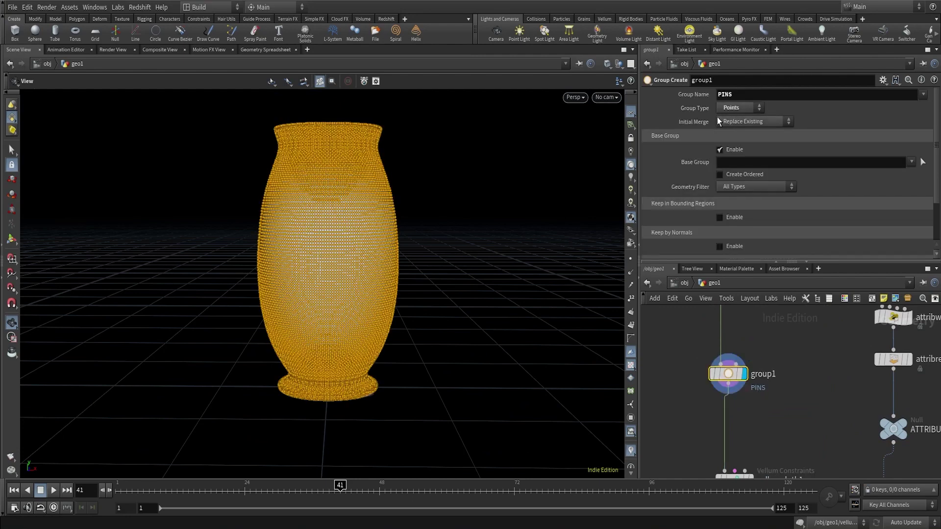
drag(353, 195, 357, 216)
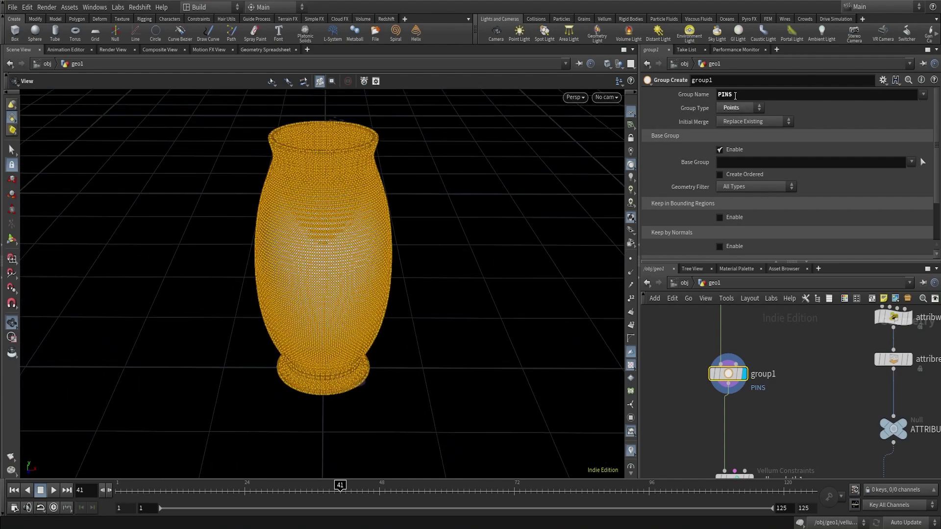
Step: Display the vellumcloth1 node with its parameters and return the timeline to frame 1
middle_drag(782, 437, 764, 362)
scroll(757, 384, up, 3)
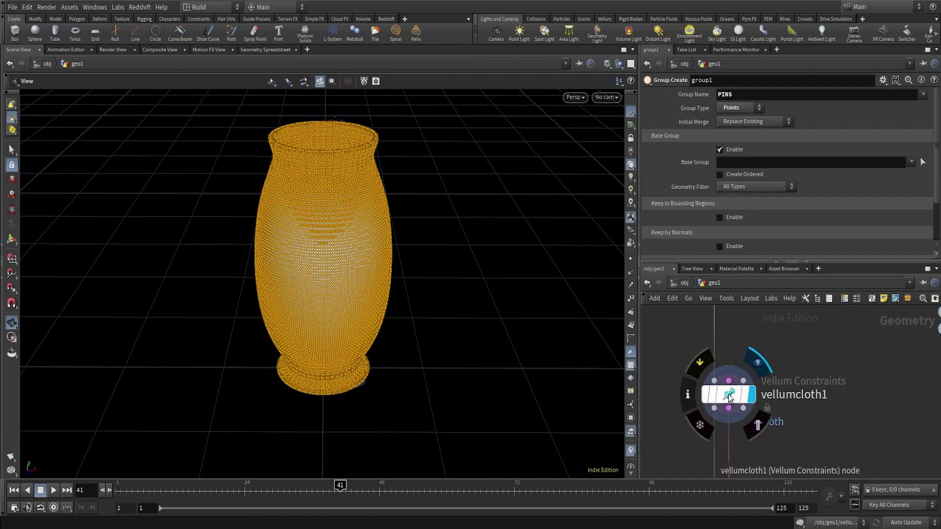
click(752, 396)
click(730, 398)
click(13, 490)
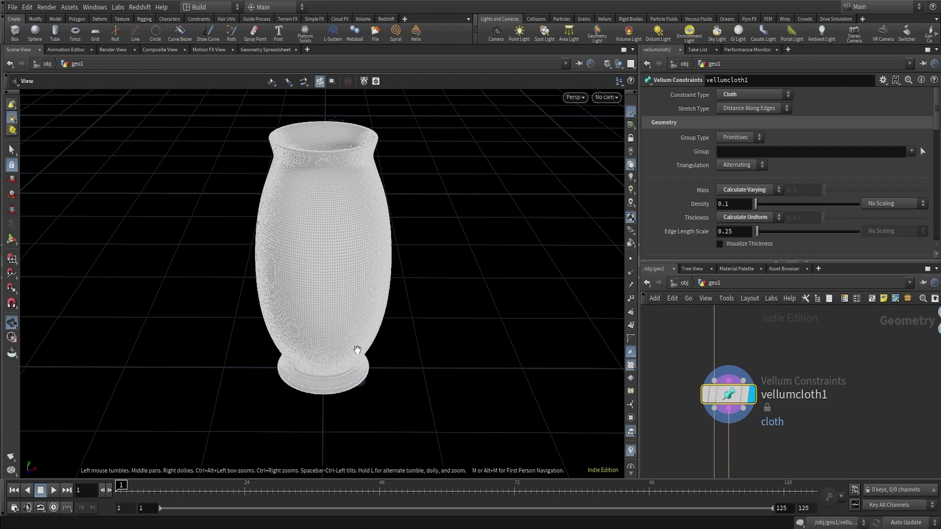
drag(344, 283, 344, 255)
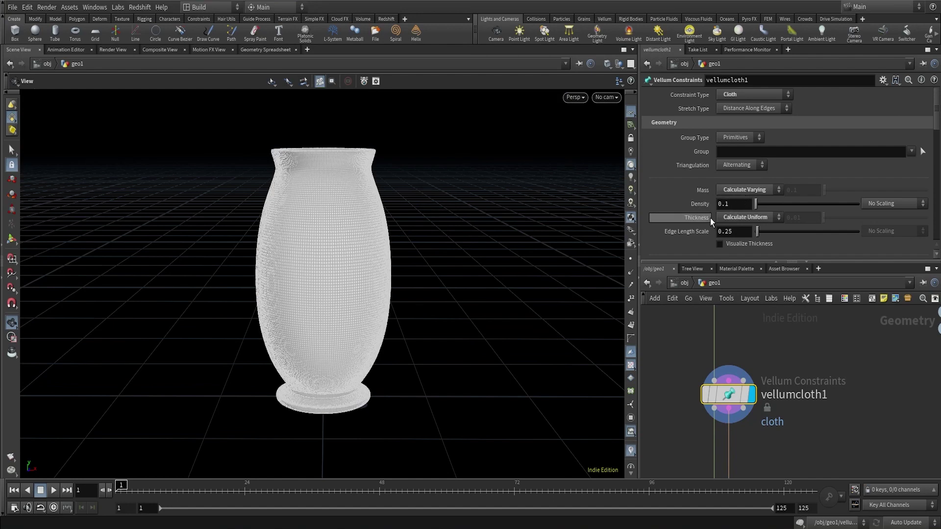
Step: Examine the vellumcloth1 drag, stretch and bend settings, including the available stretch stiffness multipliers
scroll(708, 218, down, 5)
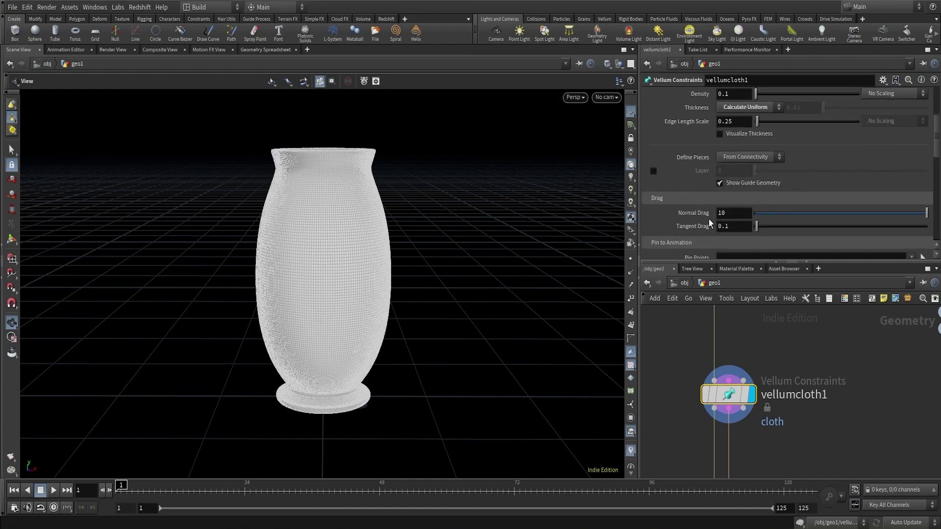
scroll(710, 242, down, 6)
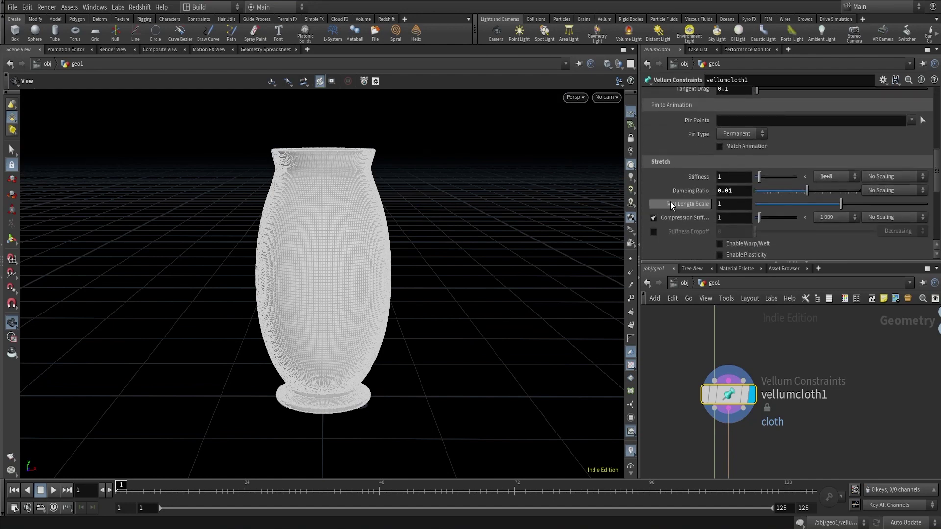
scroll(681, 224, down, 5)
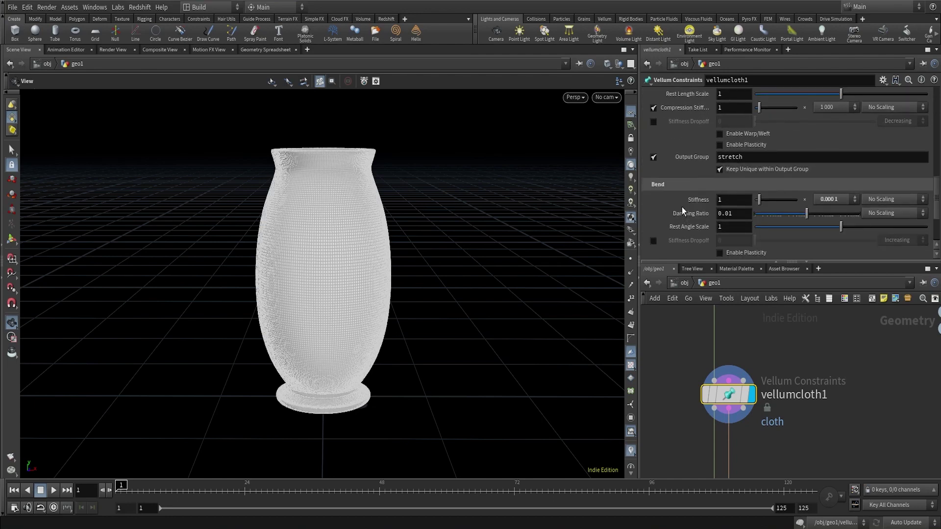
scroll(681, 206, up, 4)
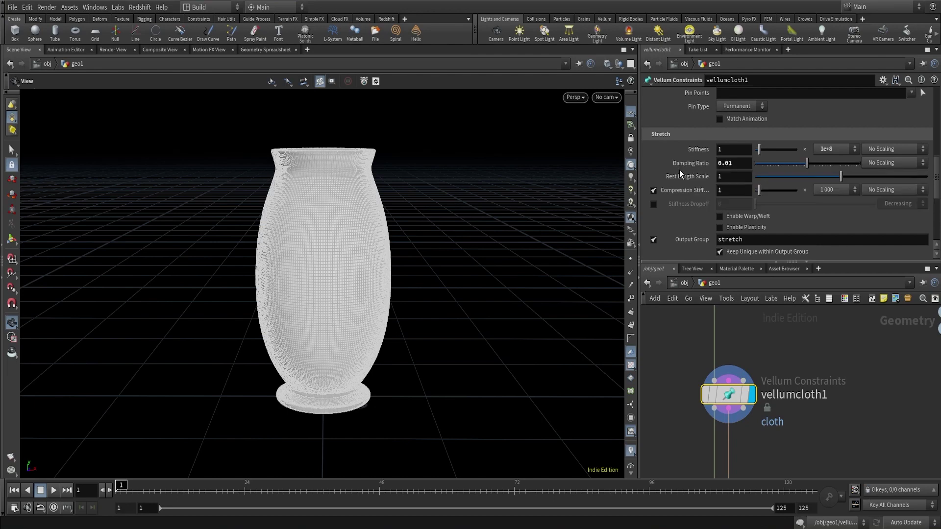
scroll(678, 169, down, 2)
scroll(680, 177, up, 3)
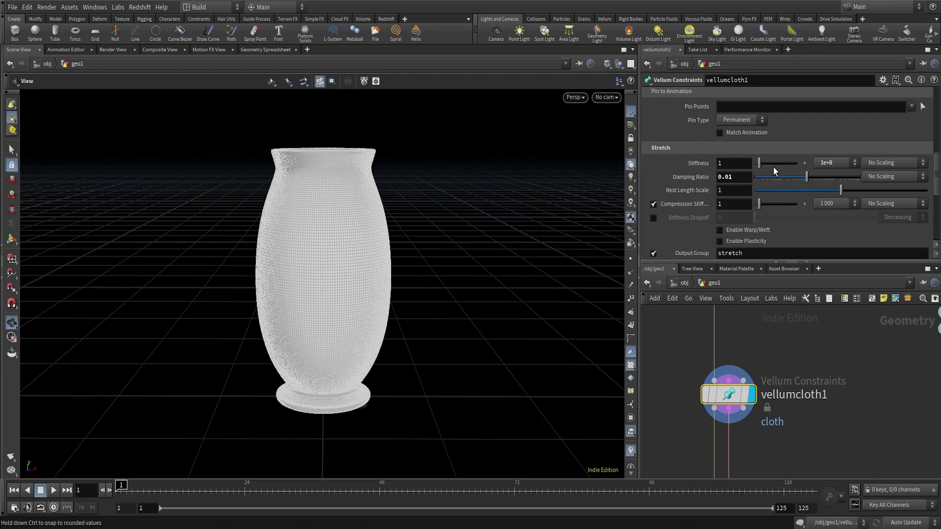
click(842, 160)
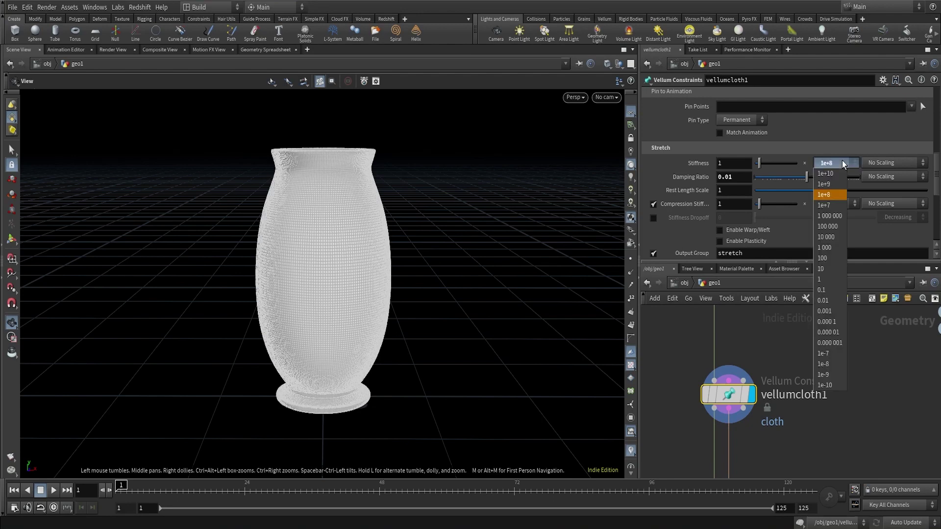
click(839, 197)
scroll(766, 218, down, 3)
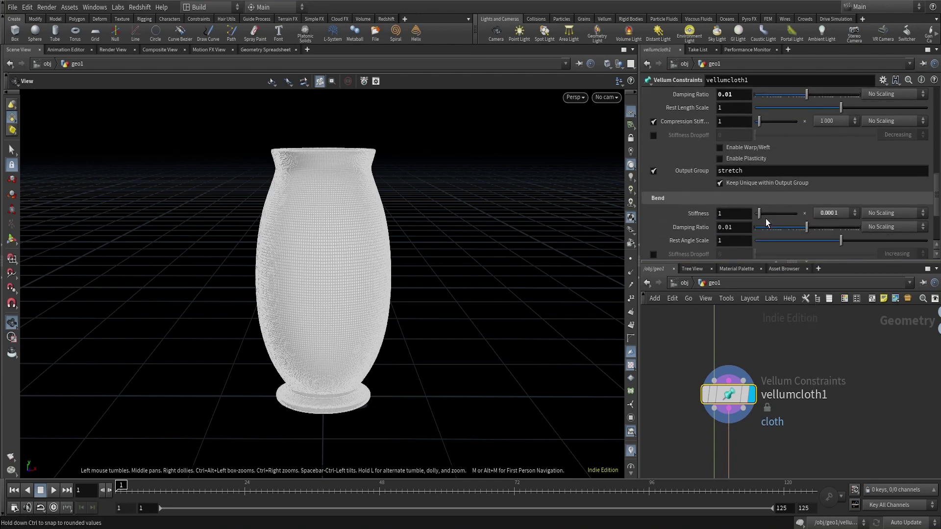
scroll(765, 218, down, 2)
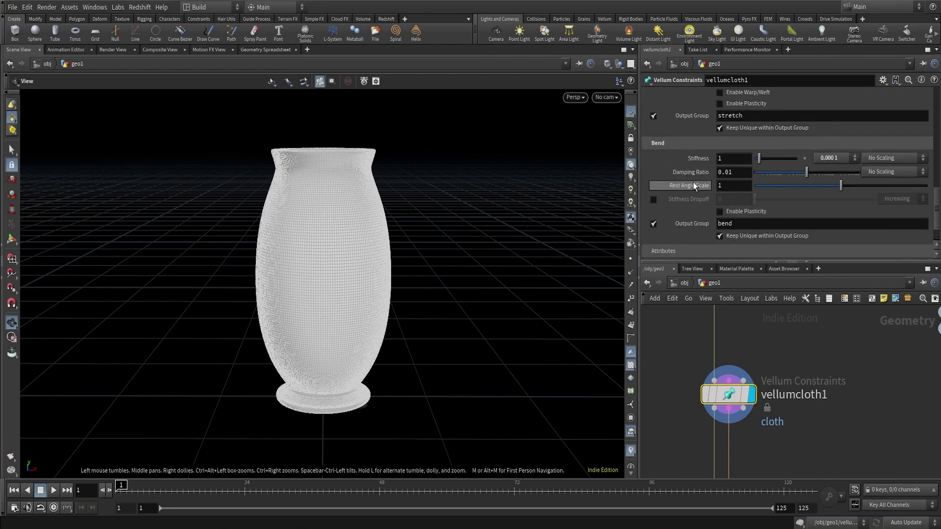
mouse_move(692, 185)
scroll(789, 183, up, 1)
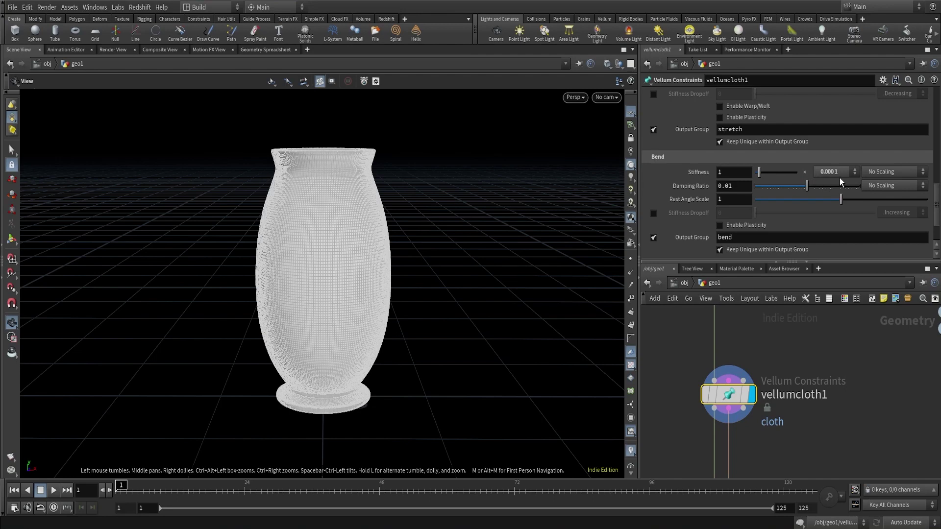
mouse_move(361, 239)
mouse_down()
mouse_move(320, 266)
mouse_move(351, 236)
mouse_up()
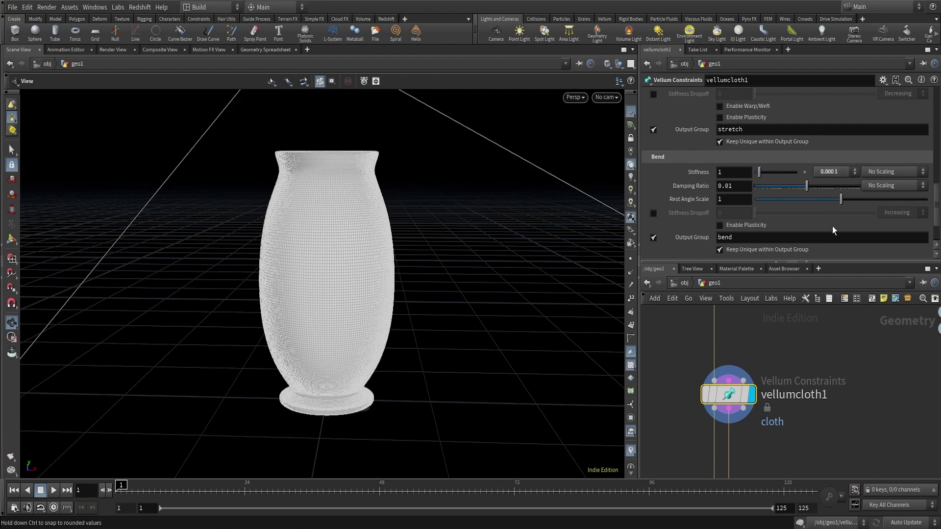
Step: Display the vellumconstraints1 node and inspect its constraint type, point group and pin settings
scroll(868, 392, down, 3)
middle_drag(867, 402, 810, 332)
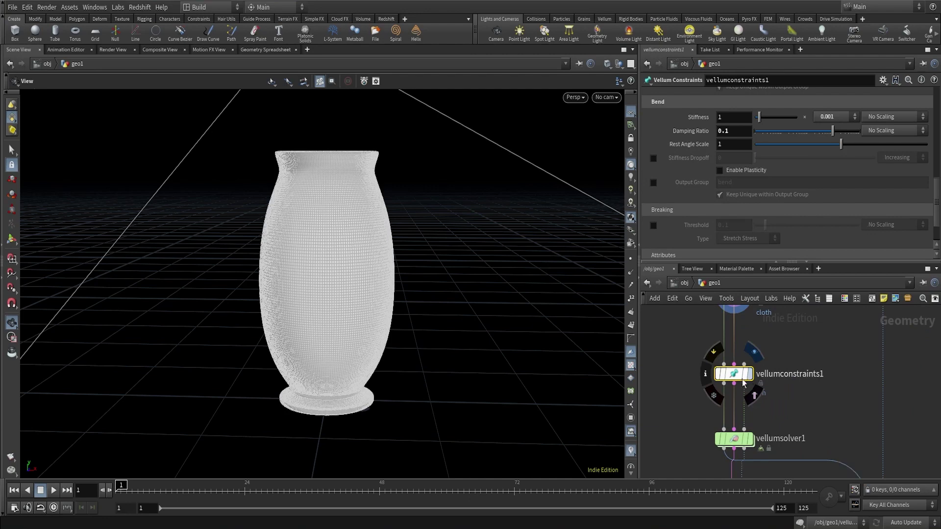
key(r)
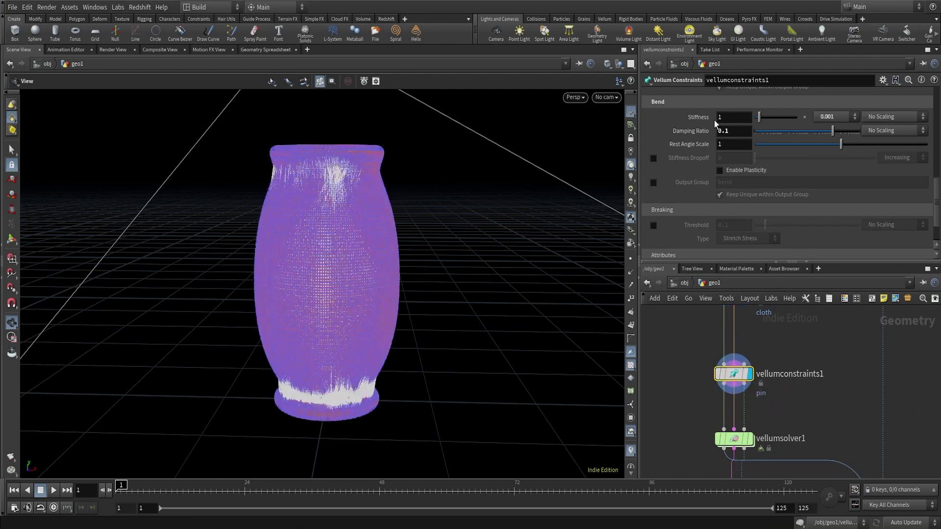
scroll(887, 181, up, 10)
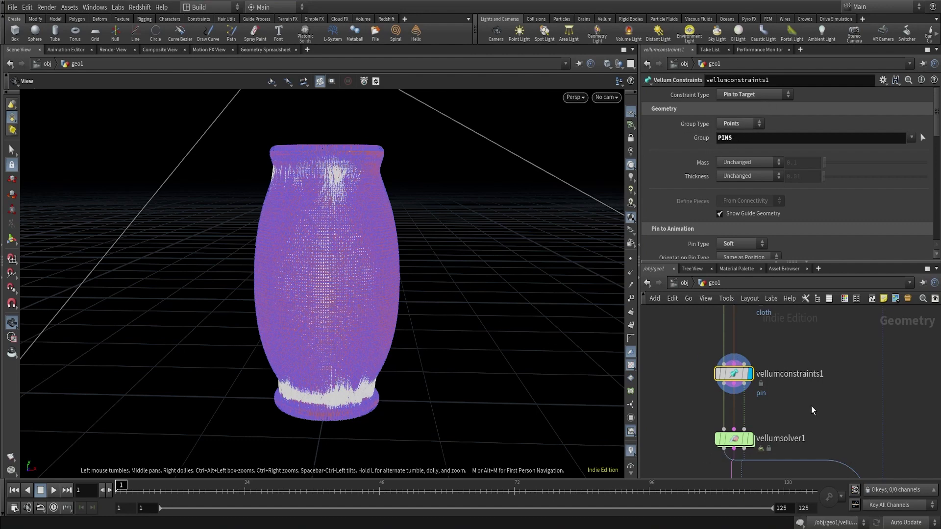
Step: Go back up the network and display the group1 node to review its PINS points
key(h)
scroll(772, 372, up, 5)
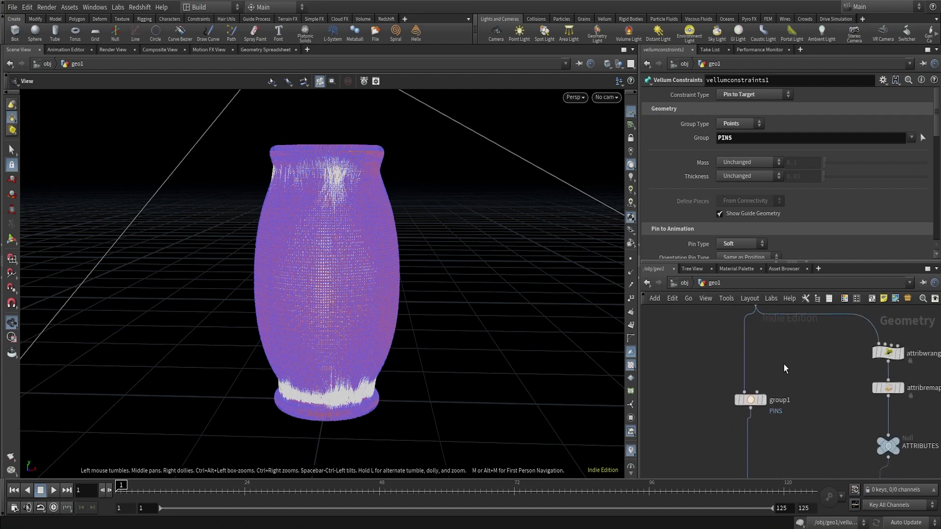
scroll(745, 398, up, 3)
click(743, 401)
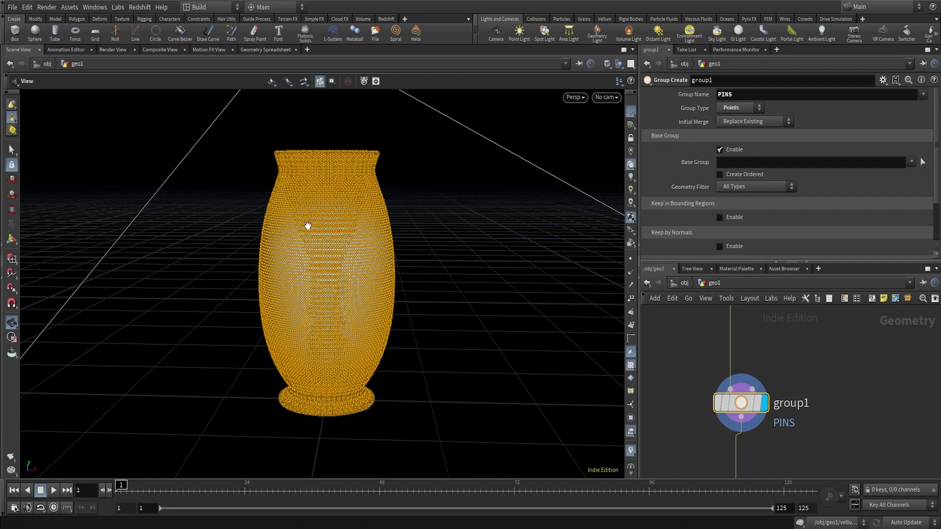
Step: Display the vellumconstraints1 node again and examine its stretch settings, including the available stiffness multipliers
middle_drag(792, 387, 805, 189)
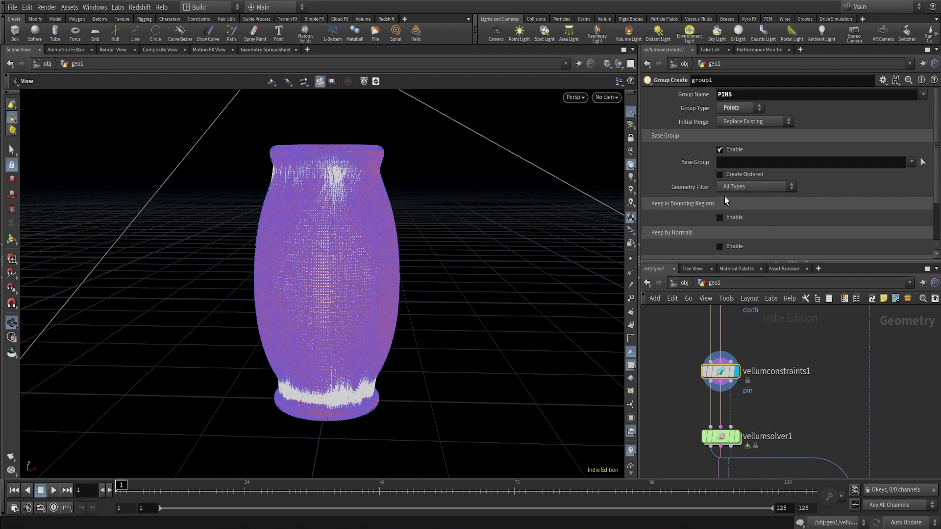
scroll(738, 196, down, 5)
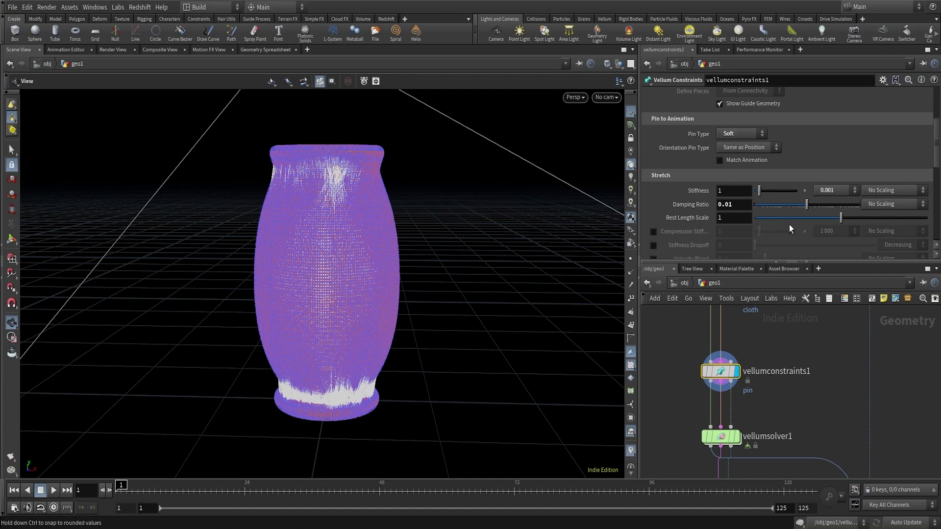
scroll(776, 239, down, 2)
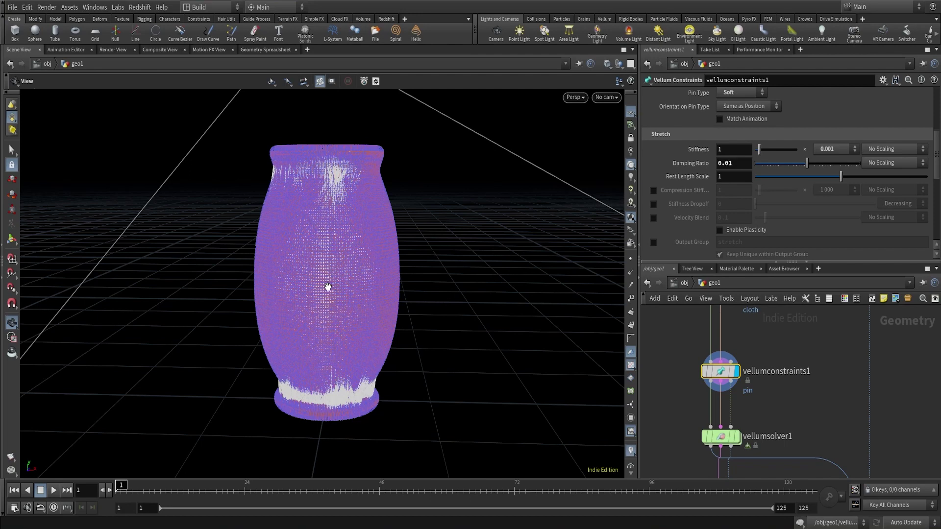
click(838, 147)
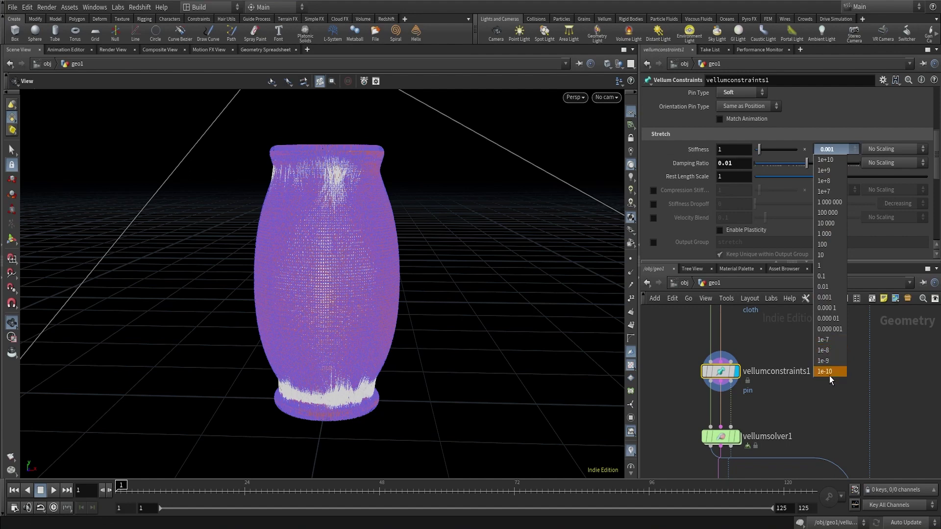
click(834, 392)
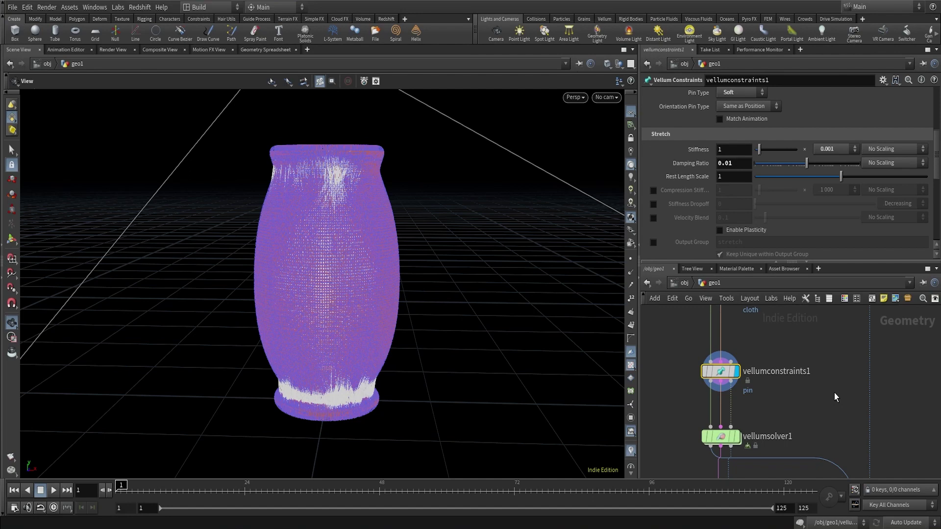
click(832, 390)
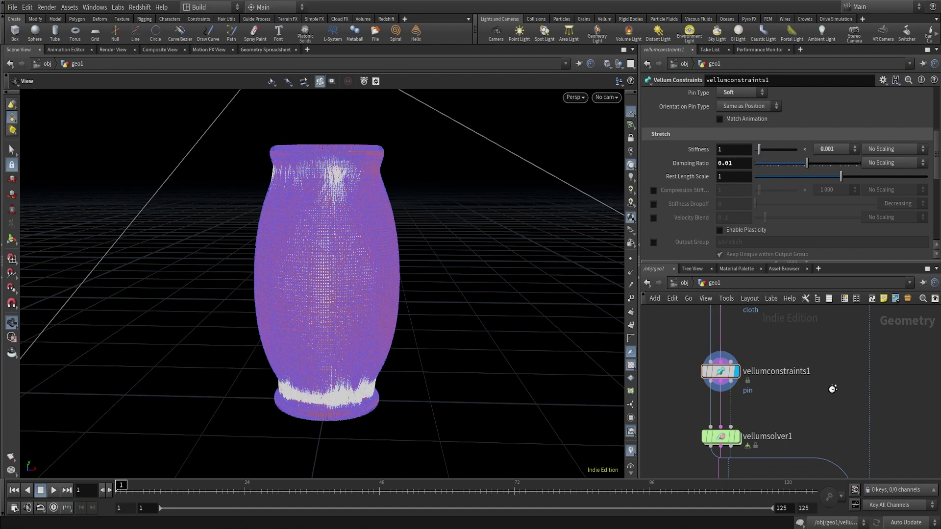
Step: Review the bend settings of vellumconstraints1 and recheck the stretch stiffness multiplier, keeping it at 0.001
scroll(826, 219, down, 3)
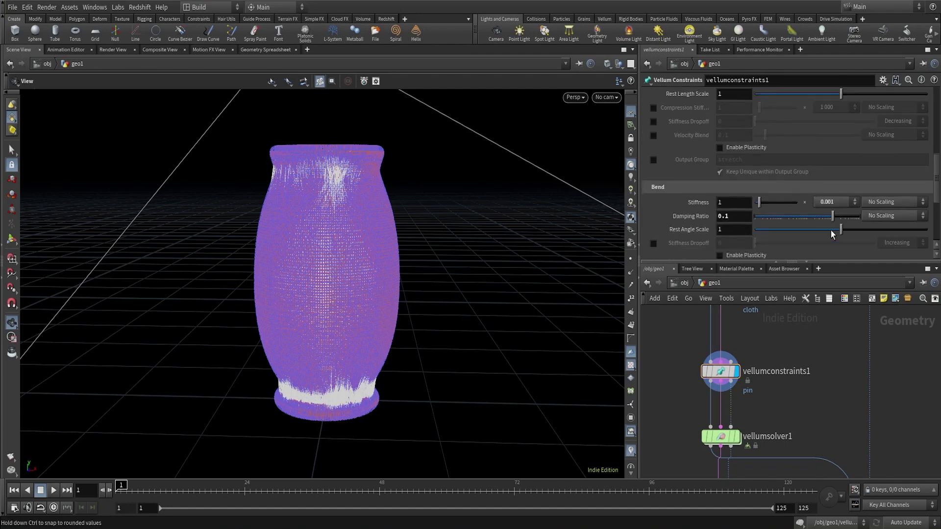
scroll(828, 226, down, 2)
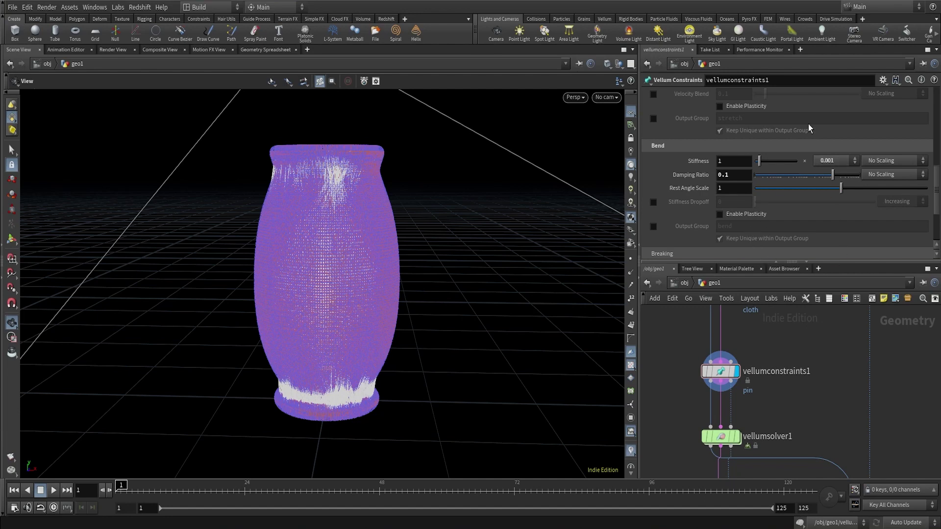
scroll(808, 128, up, 5)
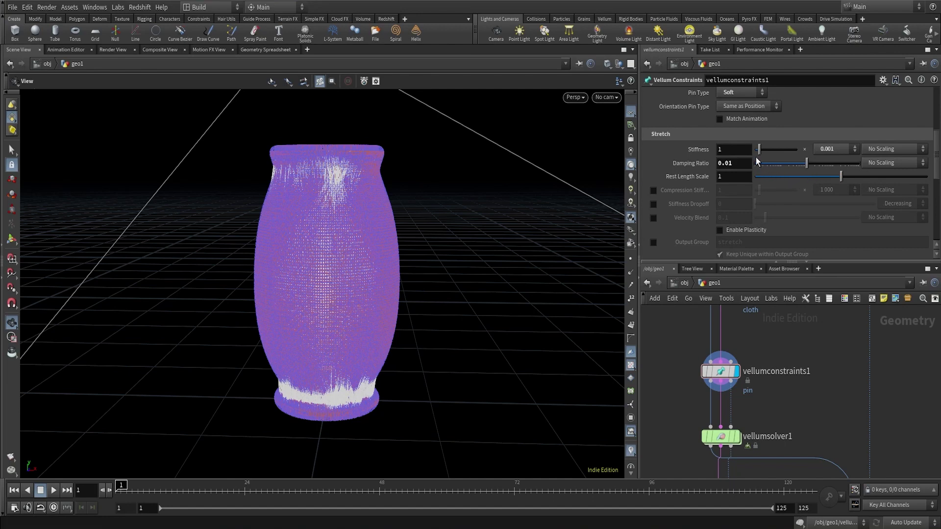
click(839, 150)
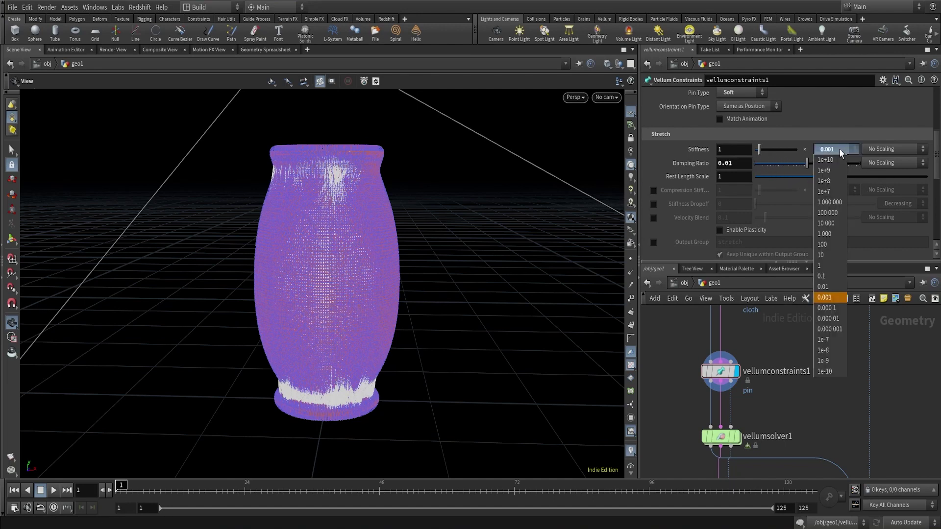
click(841, 296)
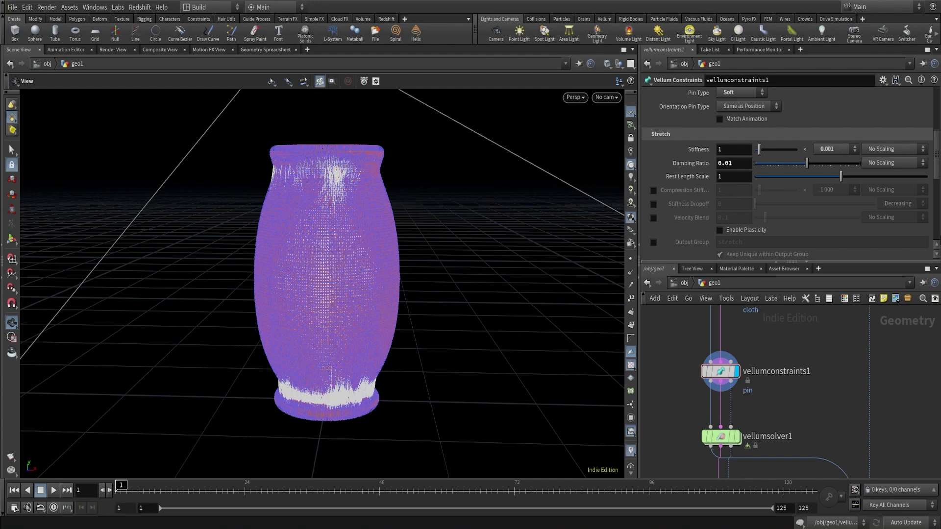
scroll(813, 207, down, 3)
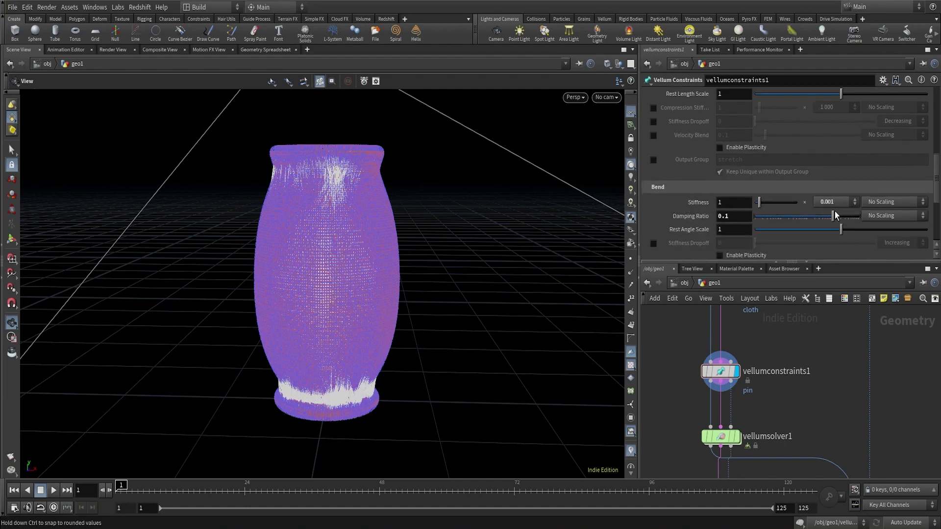
Step: Display the vellumsolver1 node and review its Forces and Solver settings
mouse_move(721, 436)
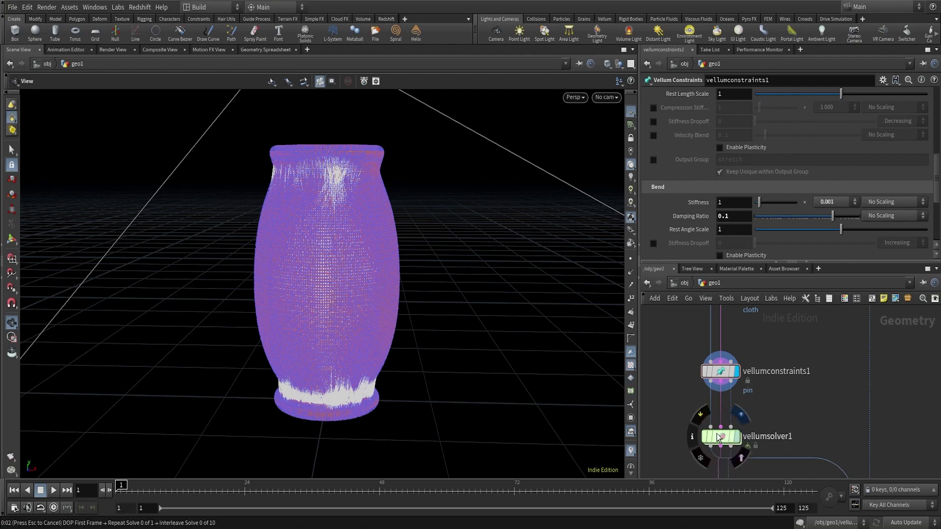
click(718, 436)
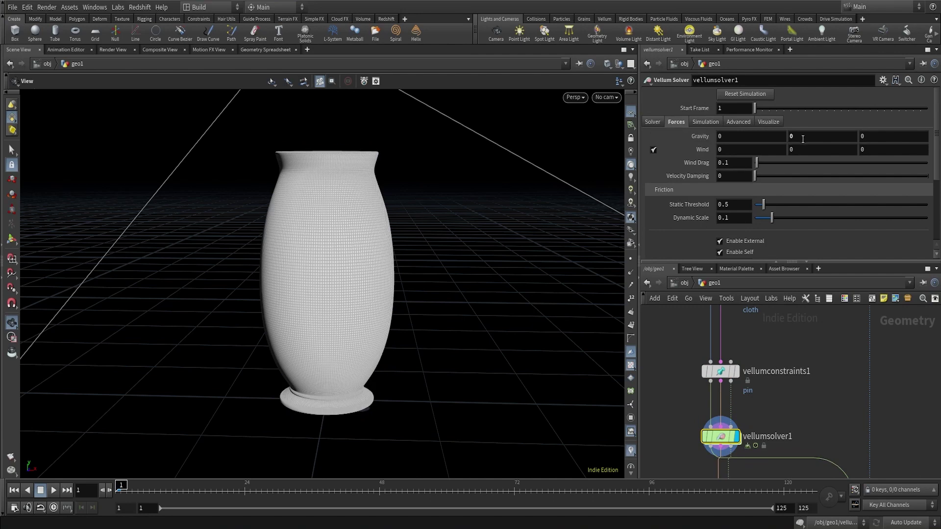
click(657, 126)
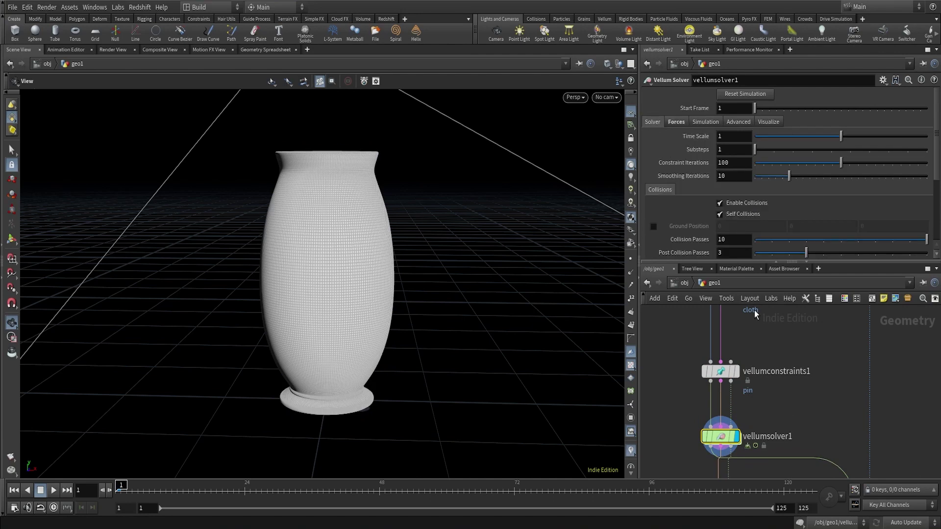
Step: Go inside vellumsolver1, inspect the vellumconstraintproperty1 settings for the stretch group, and return to geo1
double_click(718, 436)
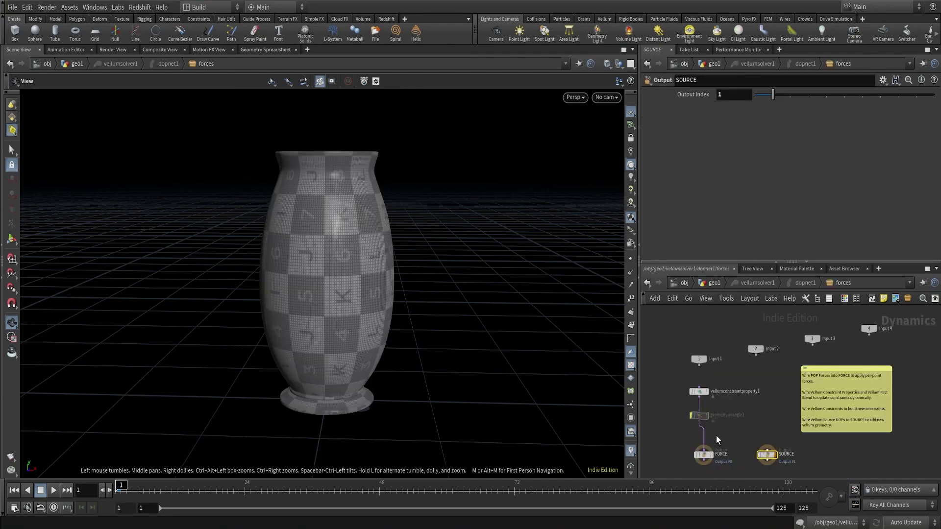
scroll(704, 402, up, 3)
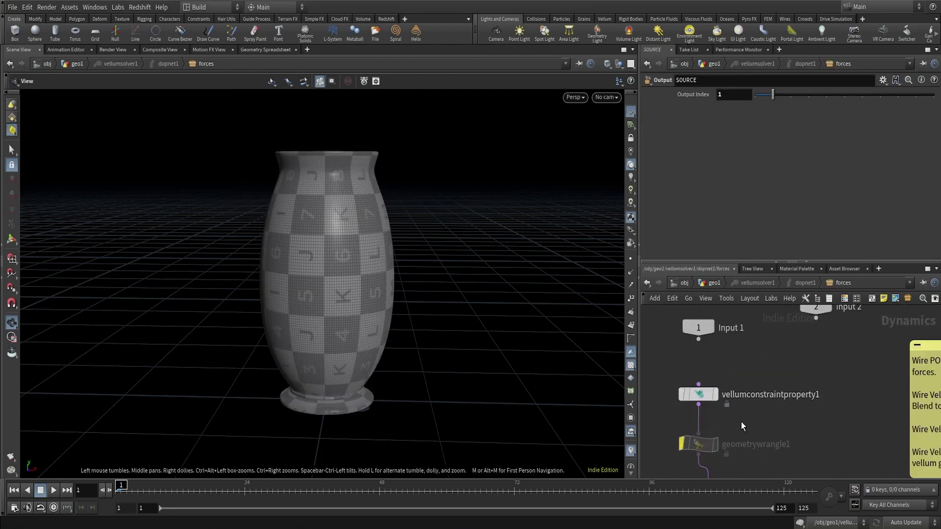
click(702, 396)
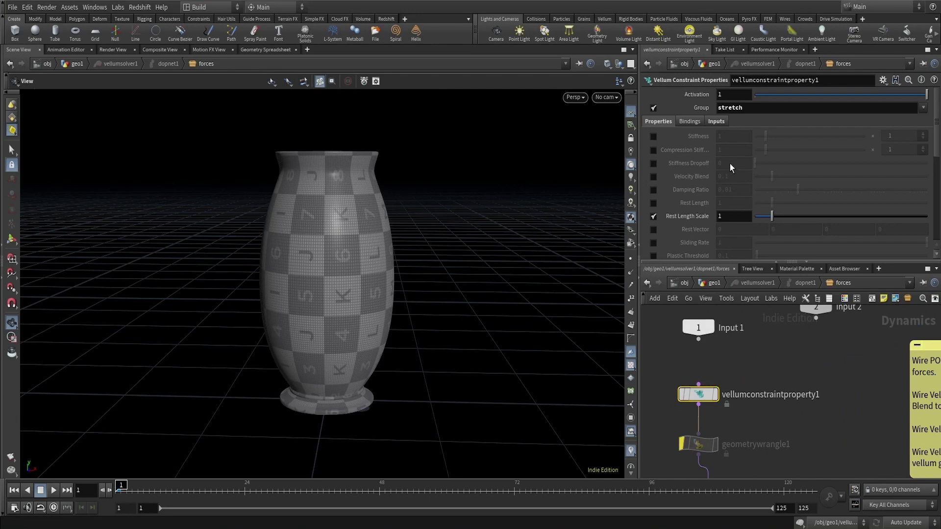
click(715, 286)
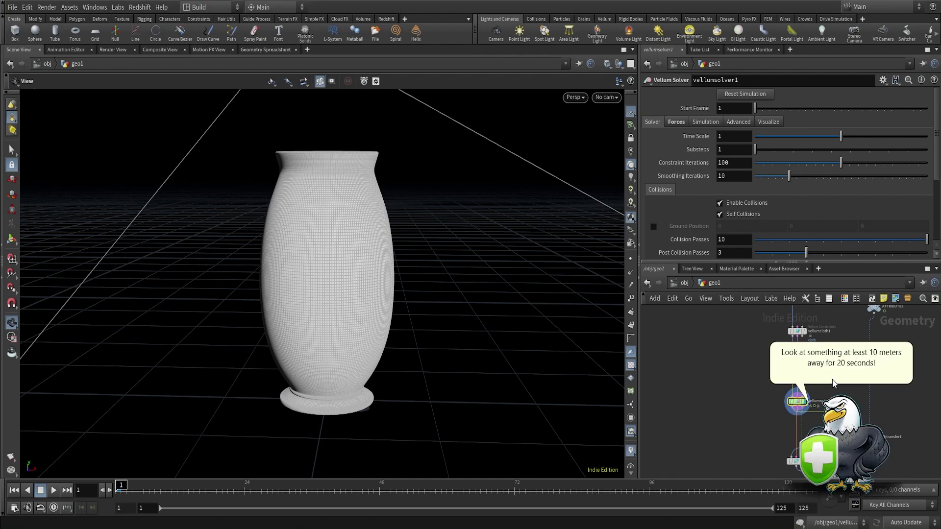
Step: Go up the network to the subdivide1 node and show its parameters
click(832, 463)
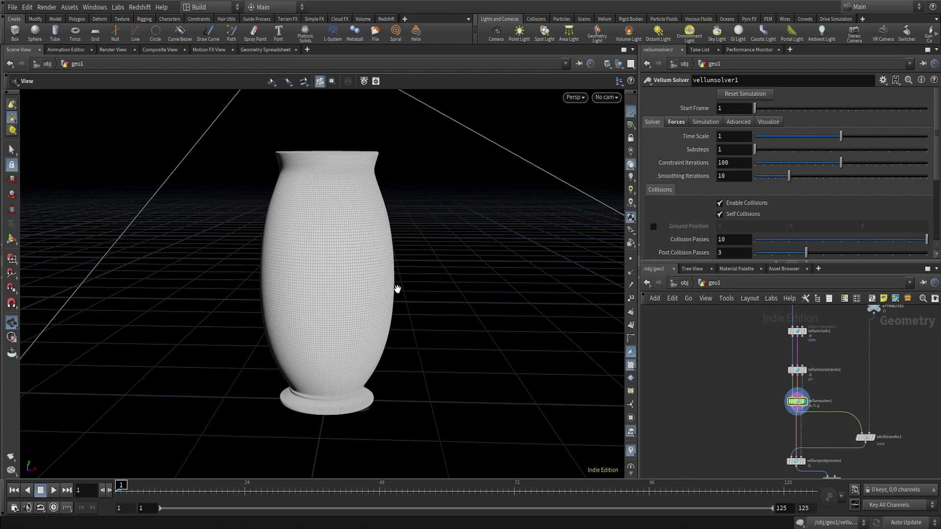
middle_drag(812, 248, 750, 361)
scroll(694, 345, up, 5)
click(683, 351)
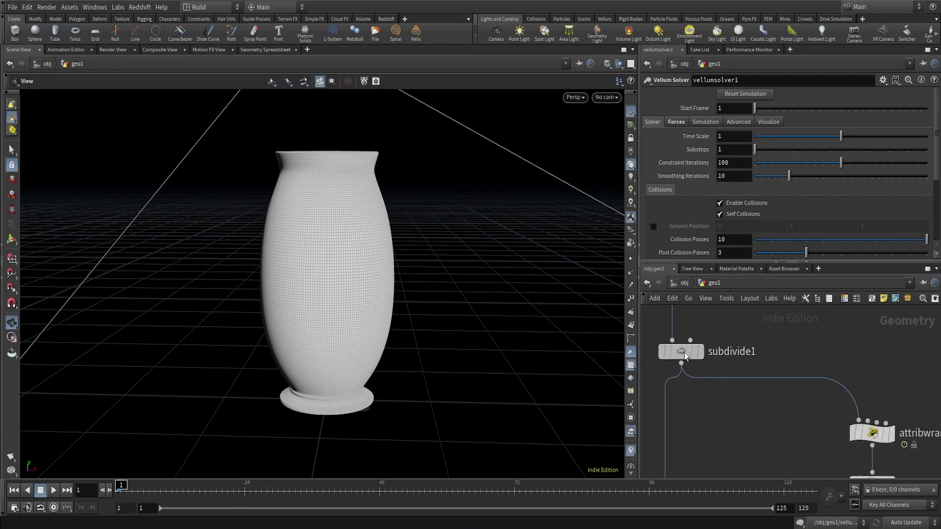
scroll(696, 353, down, 2)
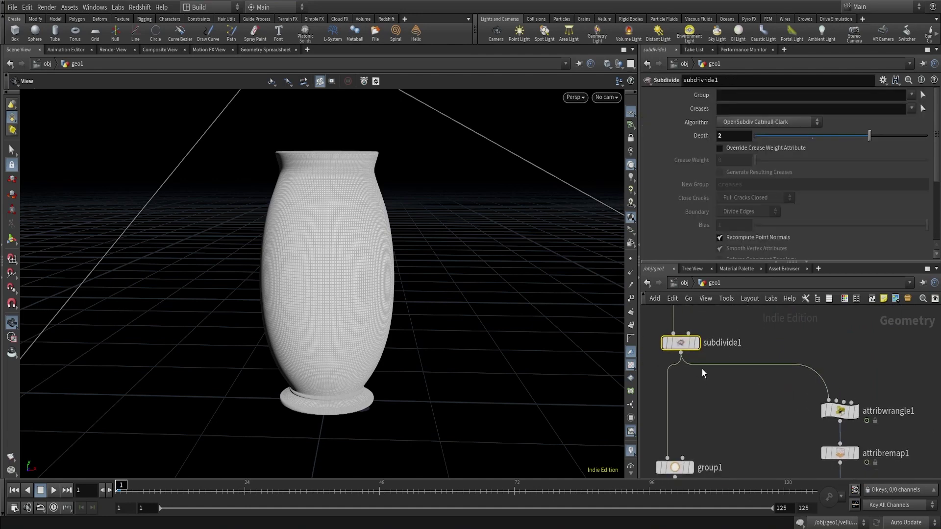
Step: Display the attribwrangle1 node with its mask VEXpression and turn on point display in the viewport
middle_drag(768, 385, 735, 368)
scroll(789, 381, up, 2)
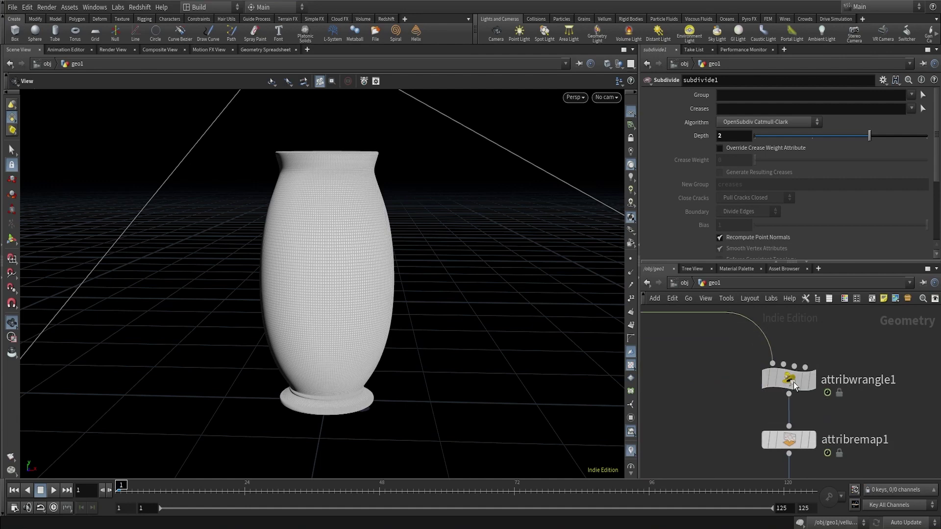
click(792, 381)
click(818, 348)
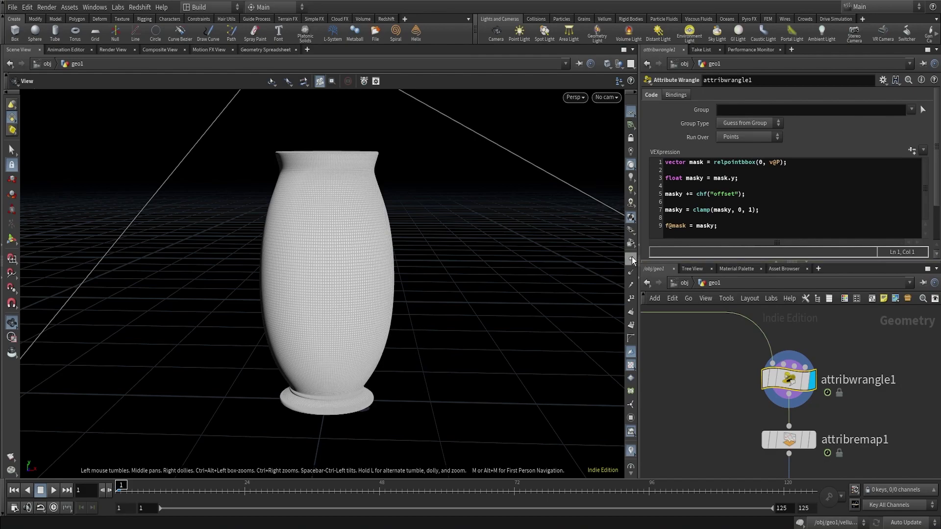
mouse_move(360, 191)
mouse_down()
mouse_move(401, 290)
mouse_move(578, 288)
mouse_move(355, 191)
mouse_up()
right_drag(355, 191, 357, 254)
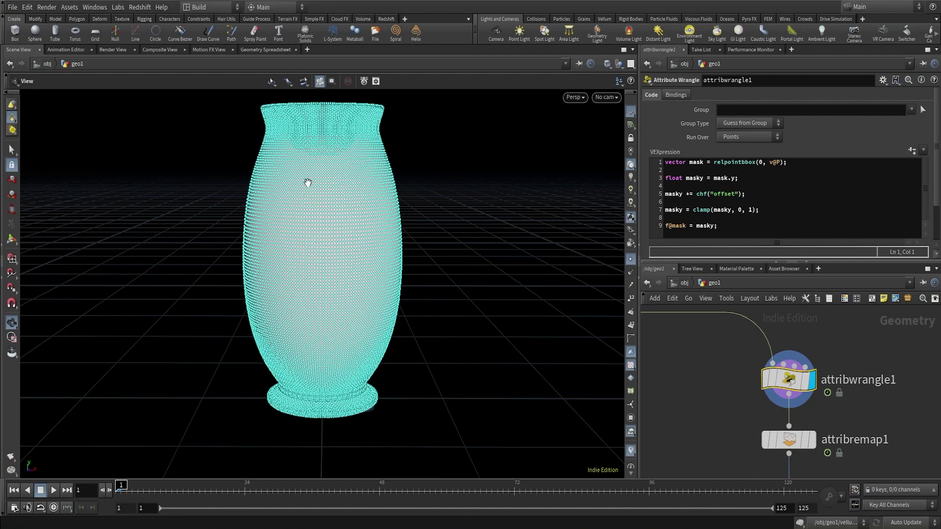
Step: Look at the vase points through cam1 in the viewport
drag(308, 183, 416, 170)
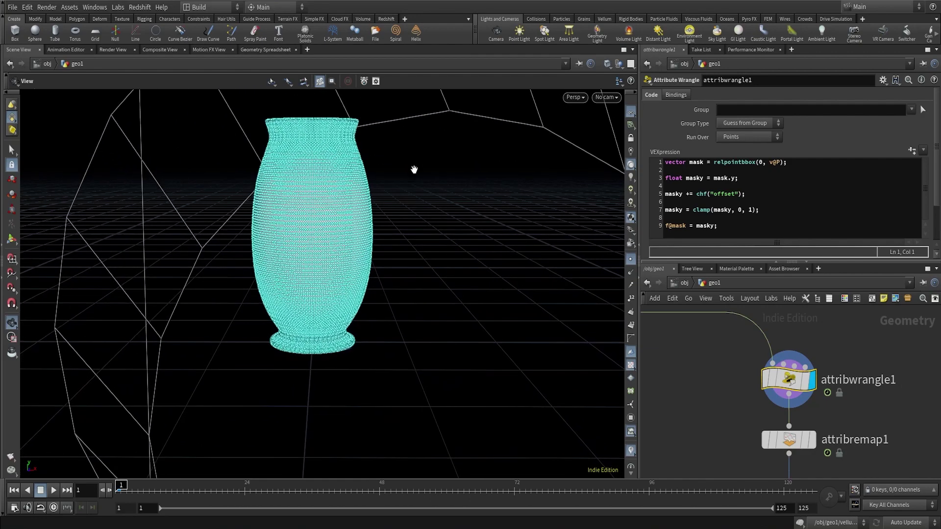
click(601, 100)
click(611, 147)
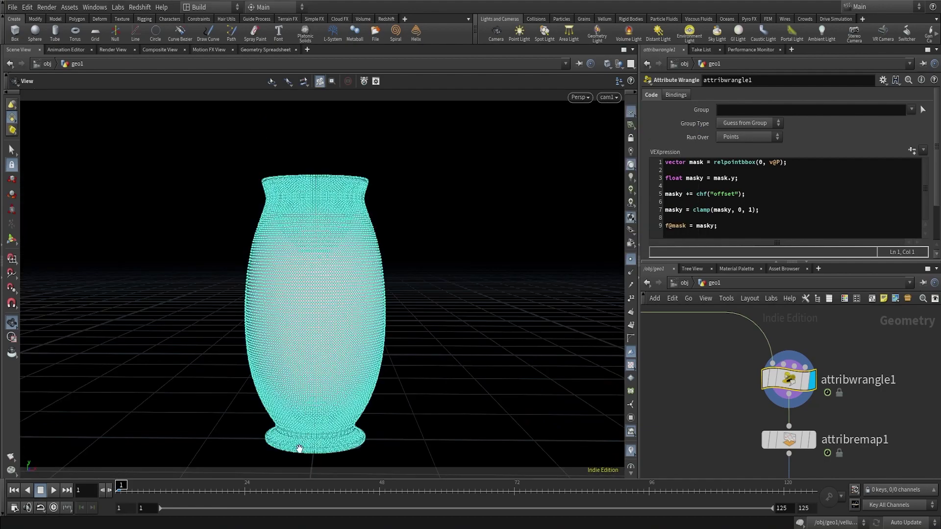
Step: Examine the vase's points from the base up to the rim to relate them to the vertical mask
middle_drag(325, 439, 319, 333)
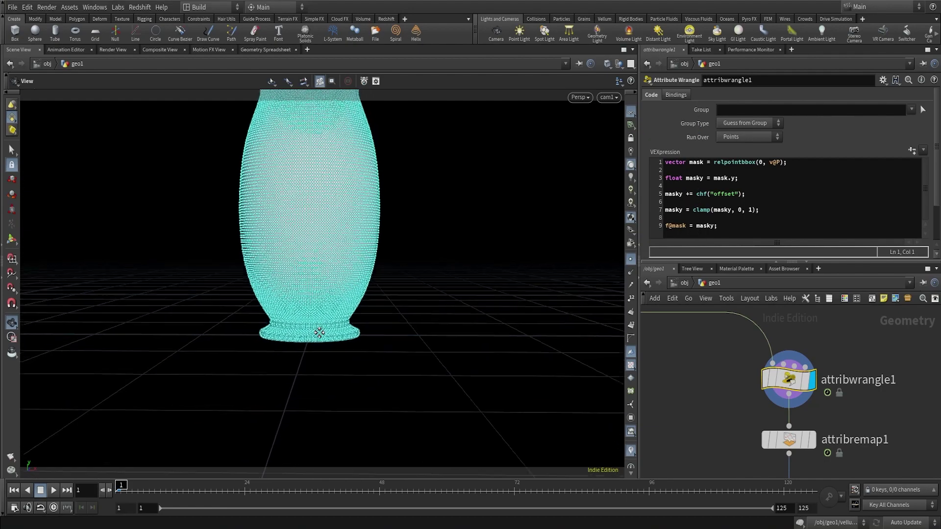
scroll(319, 333, up, 5)
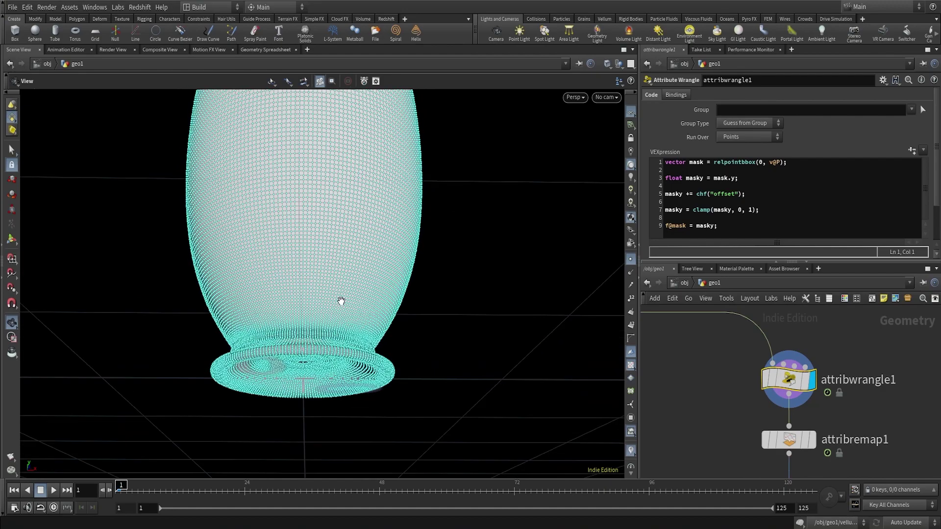
drag(341, 301, 302, 412)
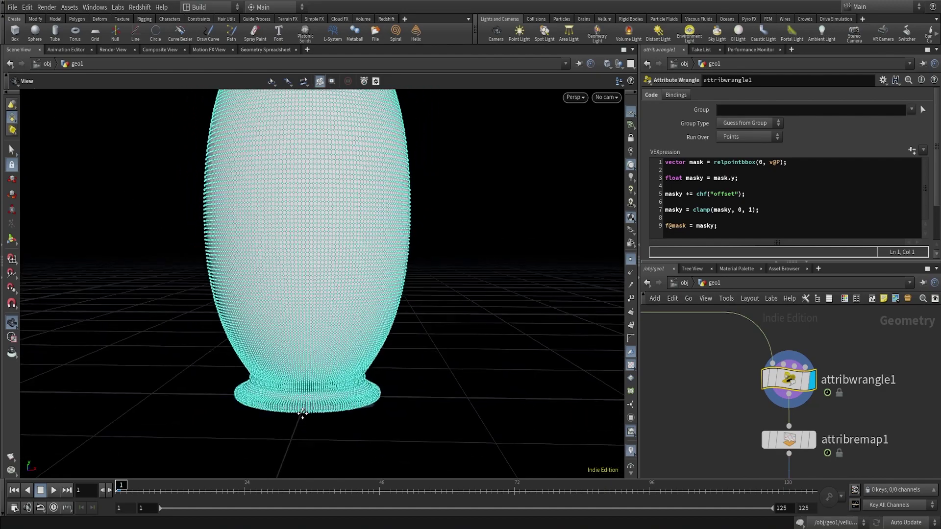
scroll(302, 413, down, 4)
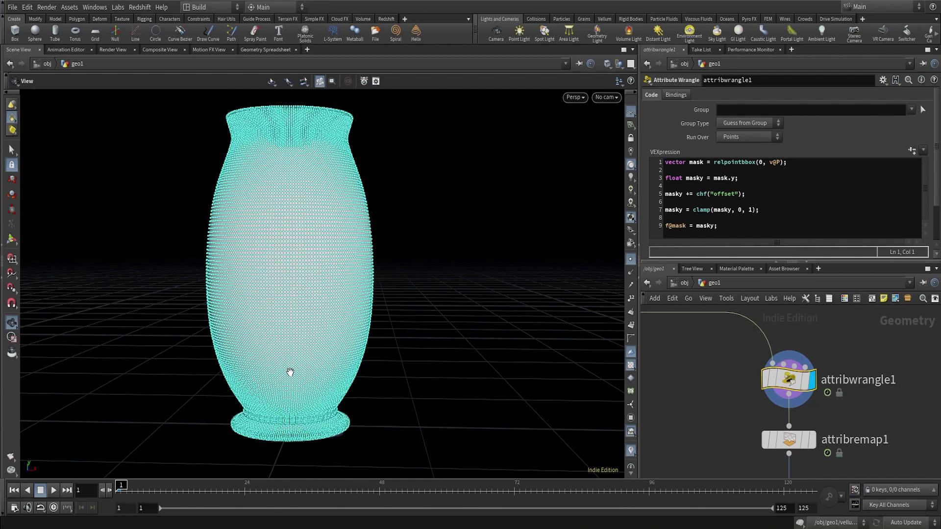
scroll(289, 372, up, 3)
scroll(296, 341, down, 3)
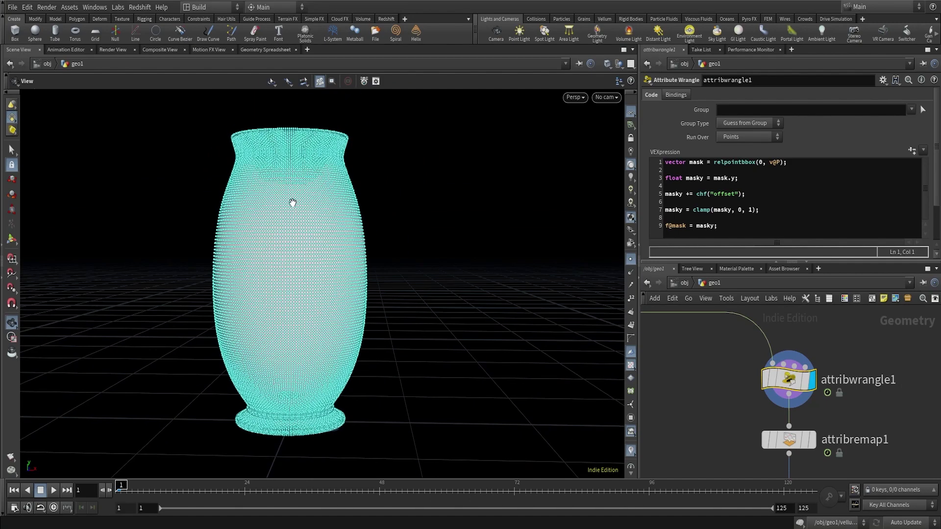
mouse_move(289, 145)
mouse_down()
mouse_move(304, 152)
mouse_move(289, 146)
mouse_up()
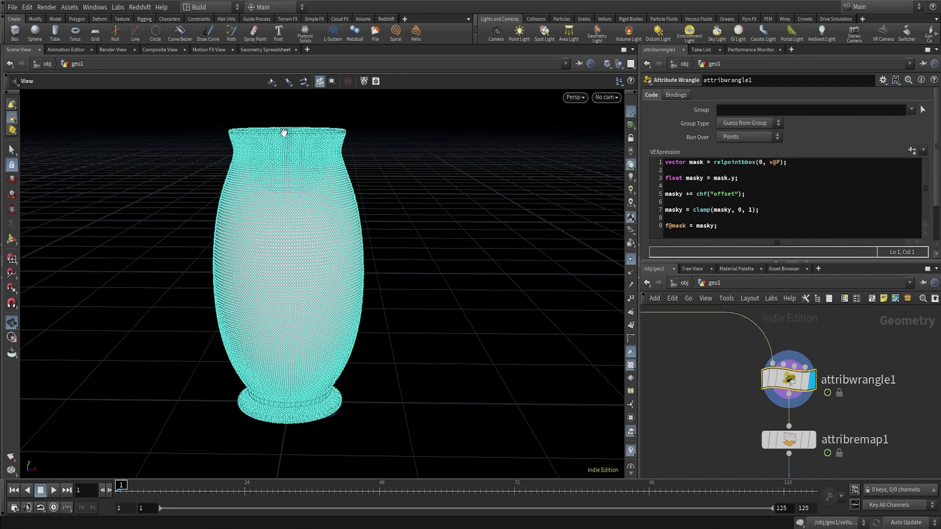
drag(294, 211, 290, 209)
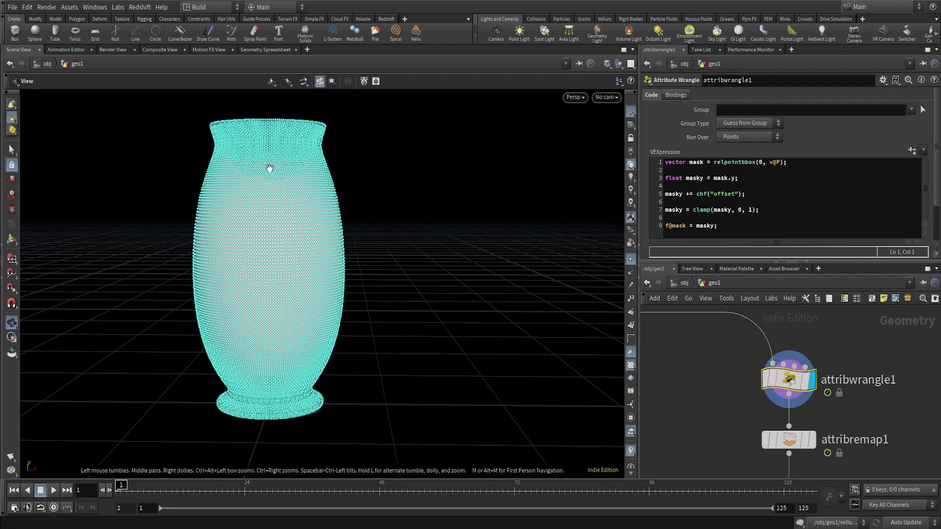
drag(257, 373, 268, 392)
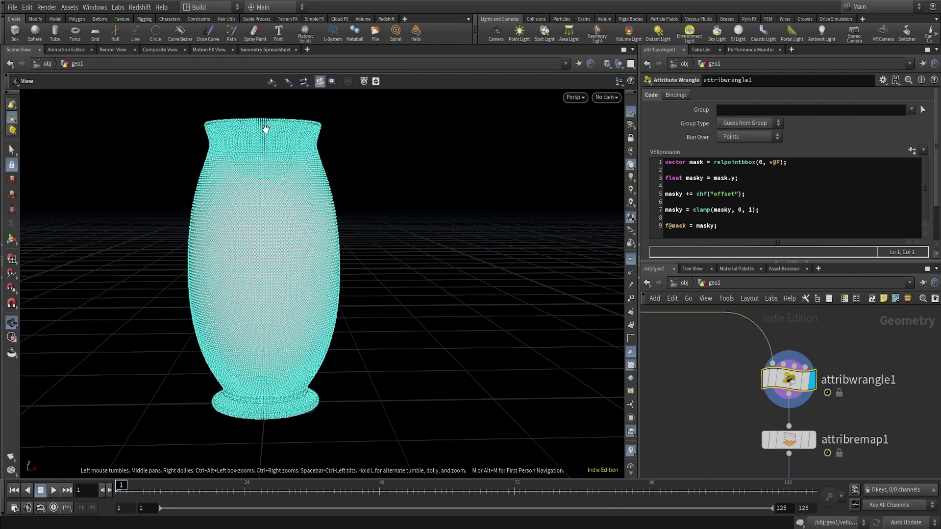
Step: Examine the VEXpression line by line, covering the relpointbbox mask vector, the masky float and the offset channel
click(799, 163)
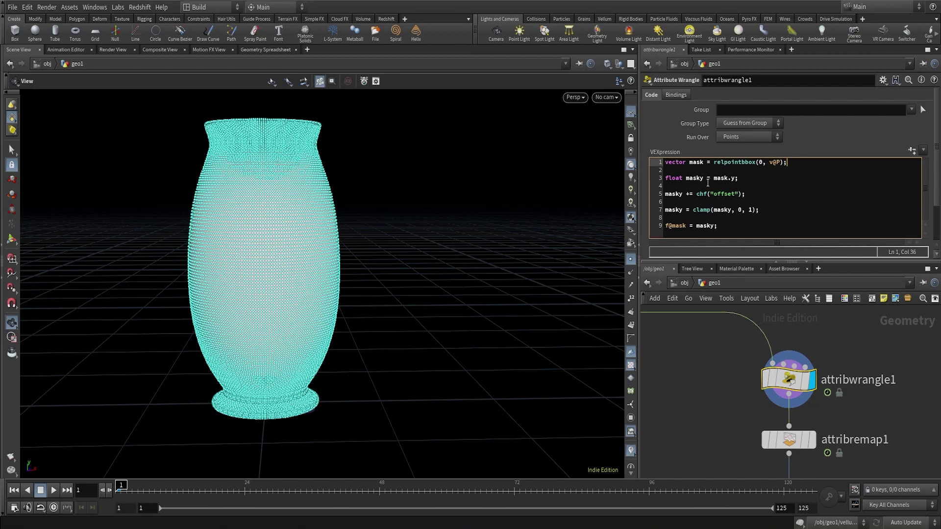
click(675, 178)
click(699, 178)
click(741, 163)
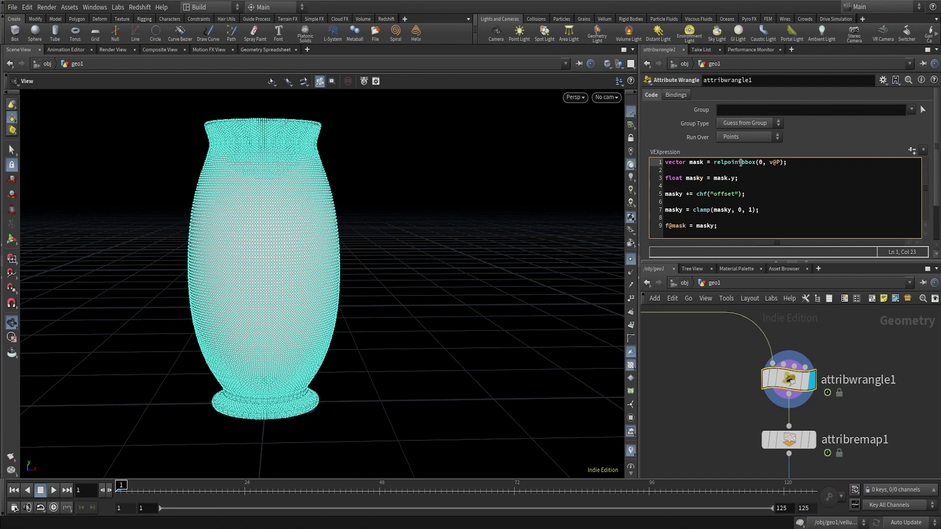
click(707, 178)
click(738, 182)
click(680, 196)
Step: Turn off point display in the viewport and look at the plain vase surface
alt+drag(291, 311, 279, 308)
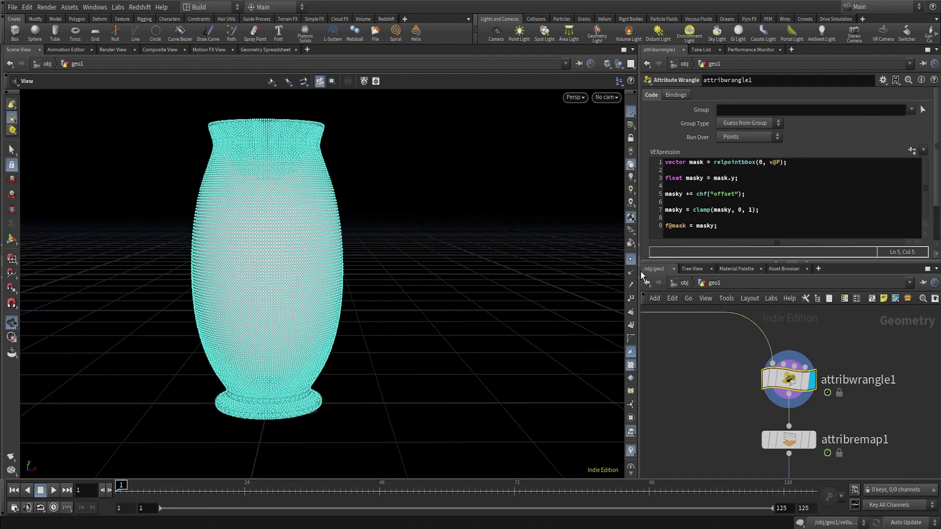
click(631, 258)
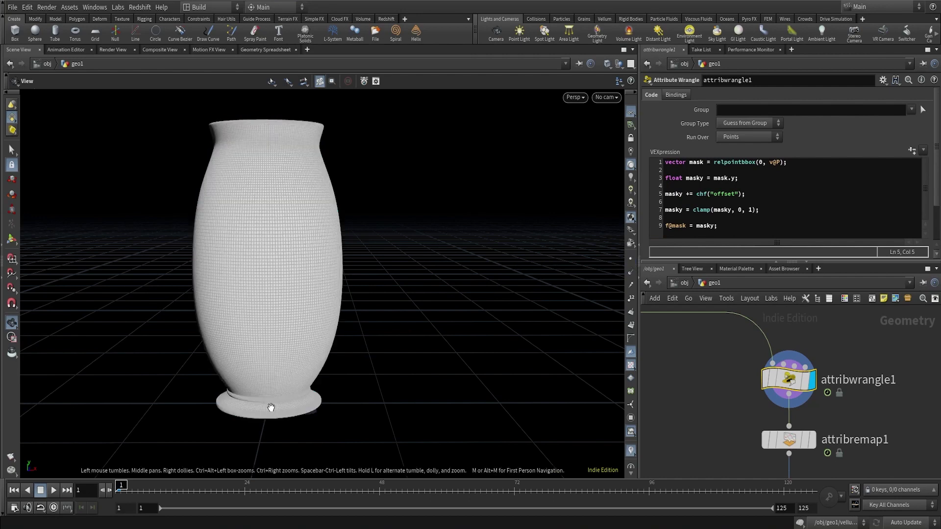
alt+drag(273, 407, 277, 406)
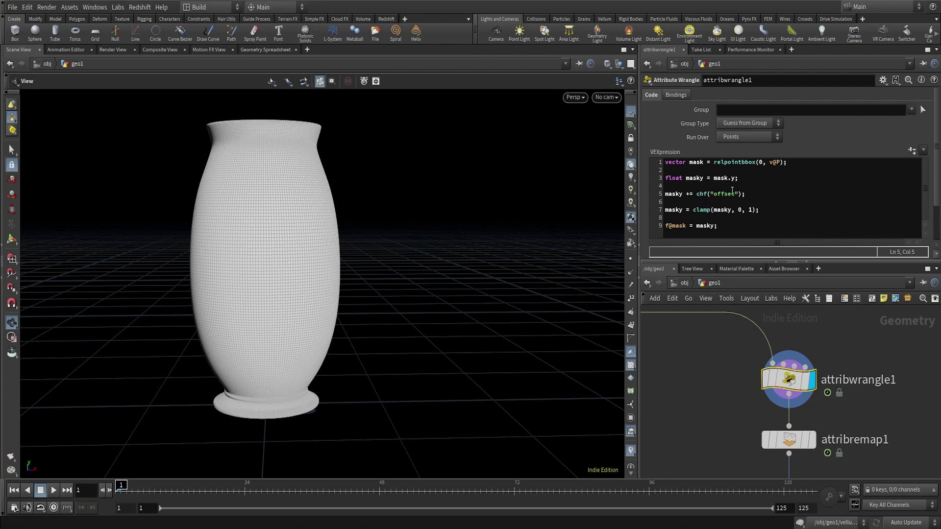
Step: Review the Offset parameter's definition and range in attribwrangle1's parameter interface, and accept the interface as it is
scroll(936, 172, down, 3)
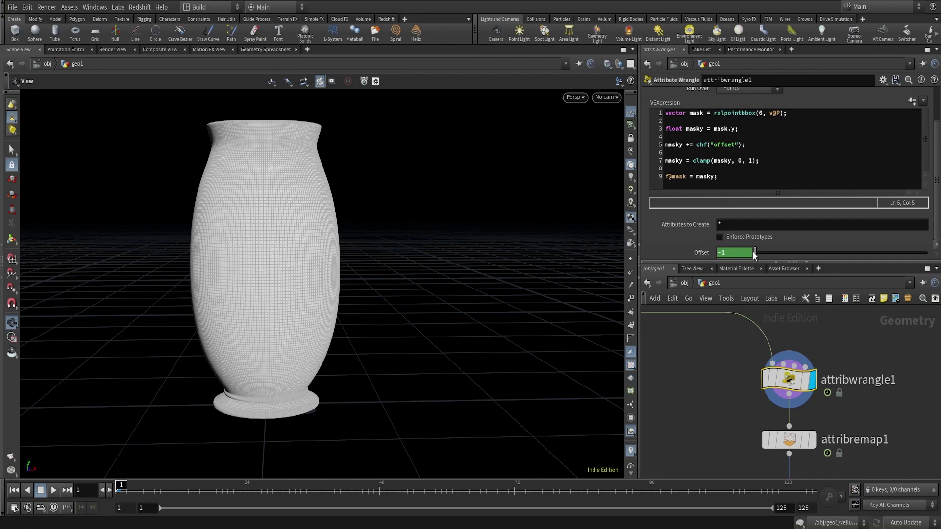
click(883, 81)
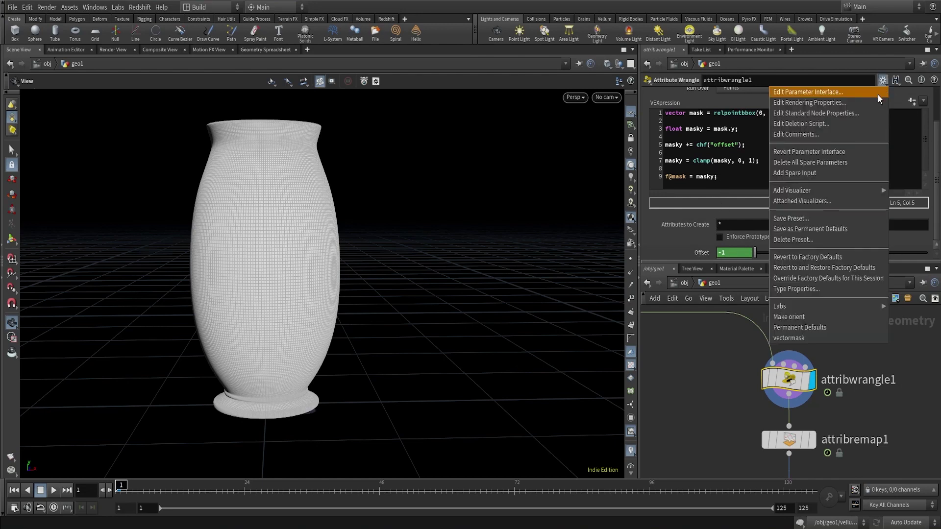
click(878, 95)
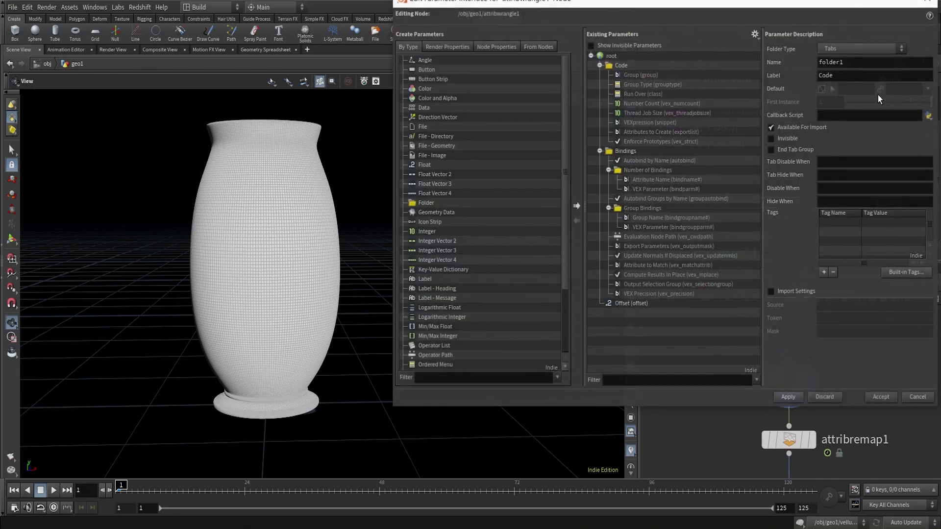
click(646, 304)
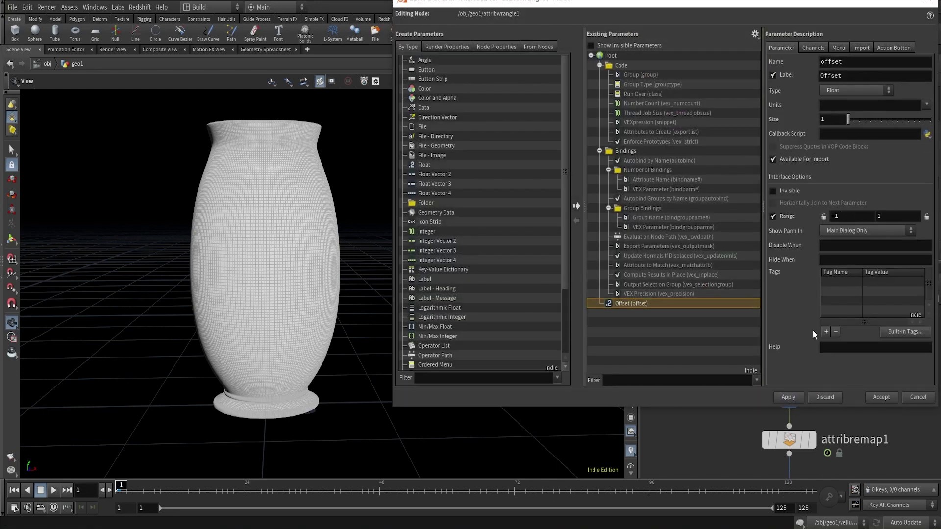
click(793, 399)
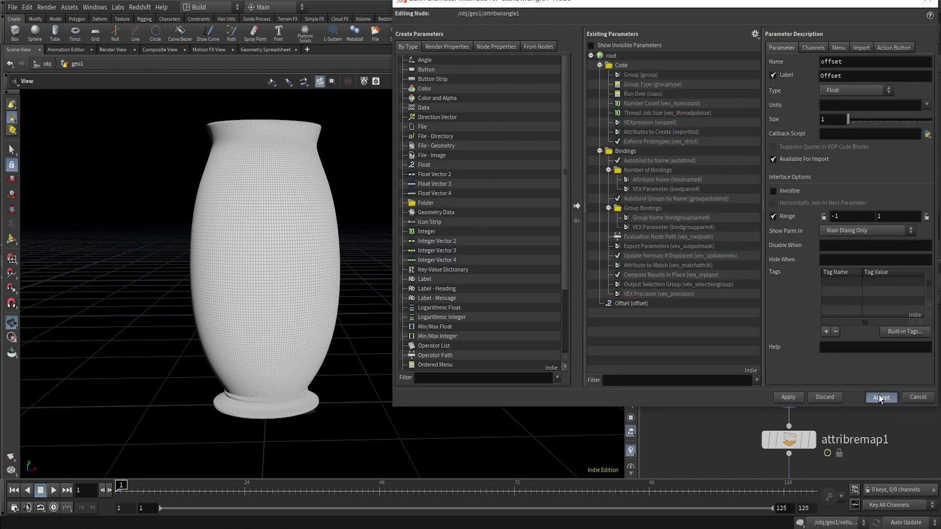
click(881, 398)
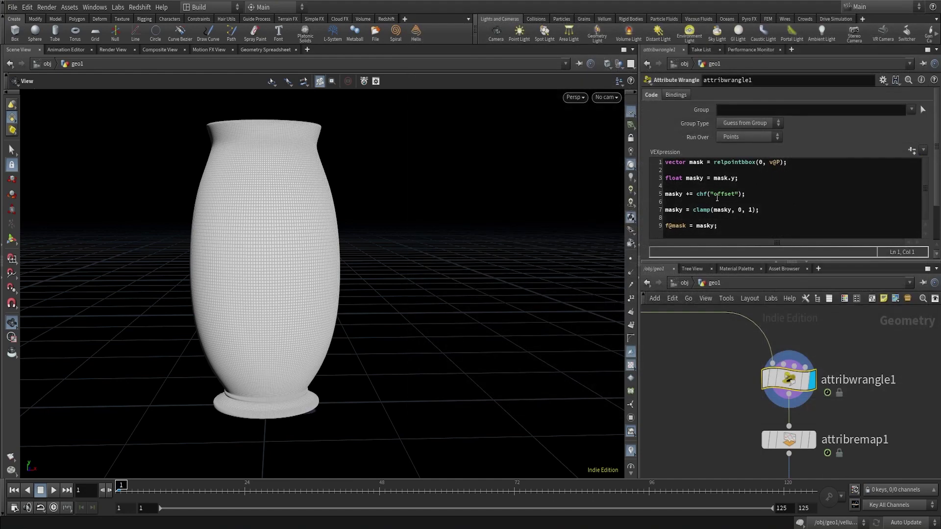
Step: Create the spare parameter for the chf("offset") call in the VEXpression and check the Offset parameter on attribwrangle1
click(912, 151)
scroll(833, 196, down, 2)
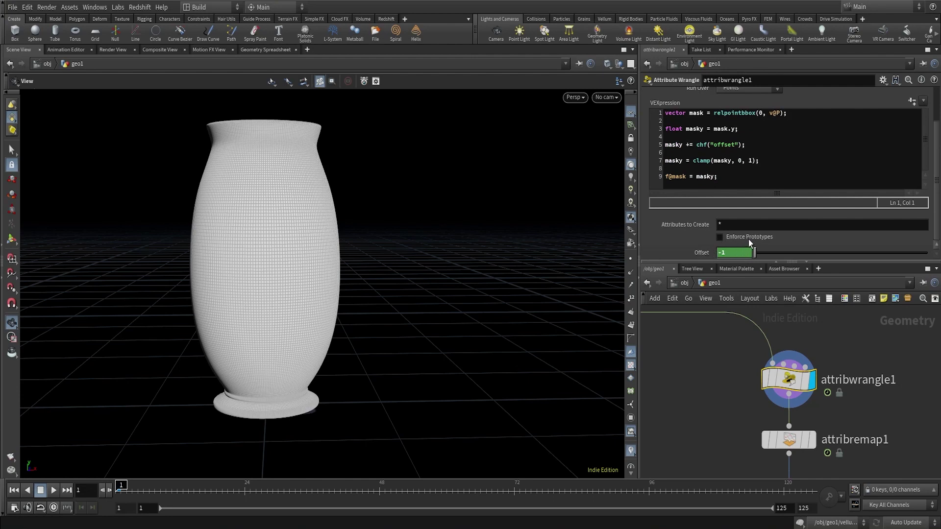
scroll(938, 194, up, 2)
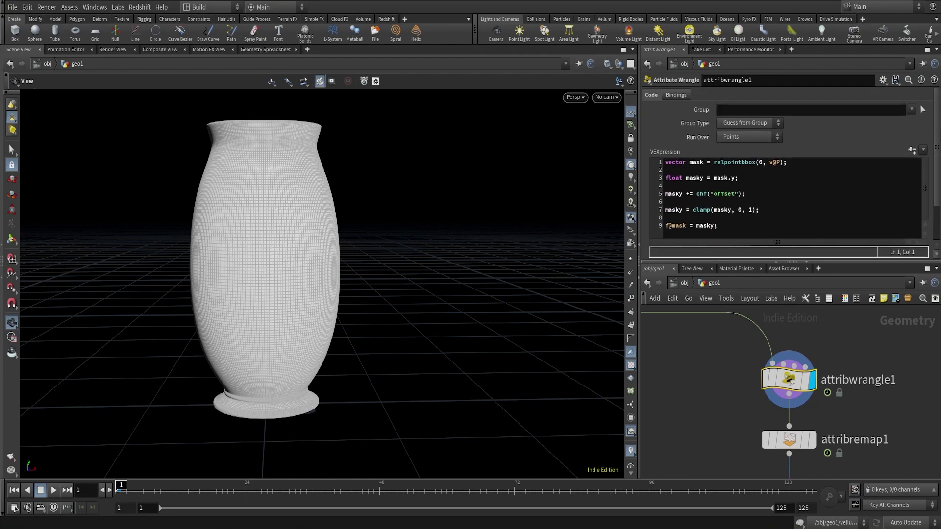
Step: Reopen the parameter interface to show Offset's range of -1 to 1, and apply and accept it
click(882, 80)
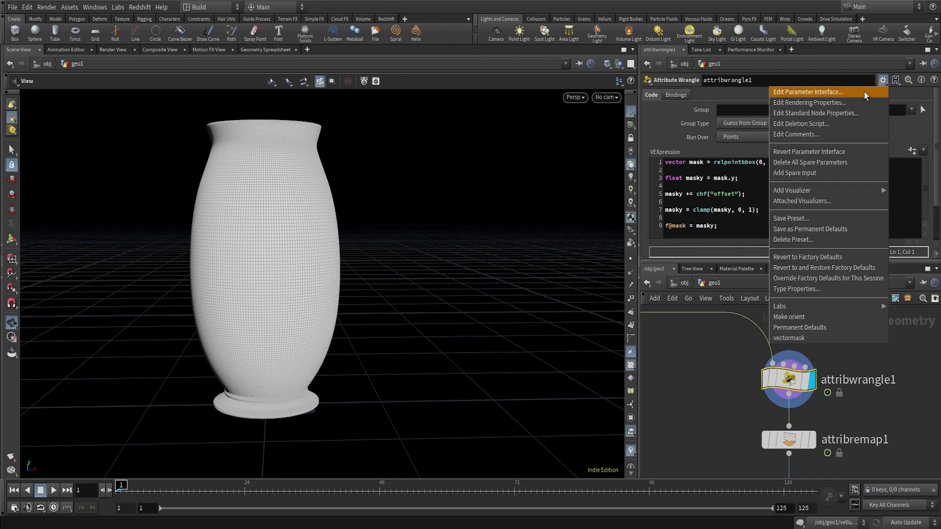
click(863, 92)
click(633, 304)
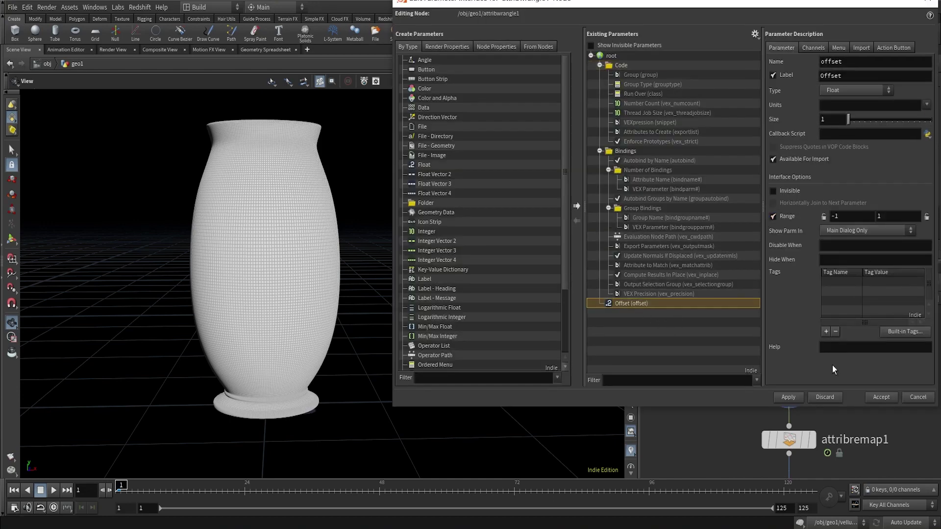
click(789, 398)
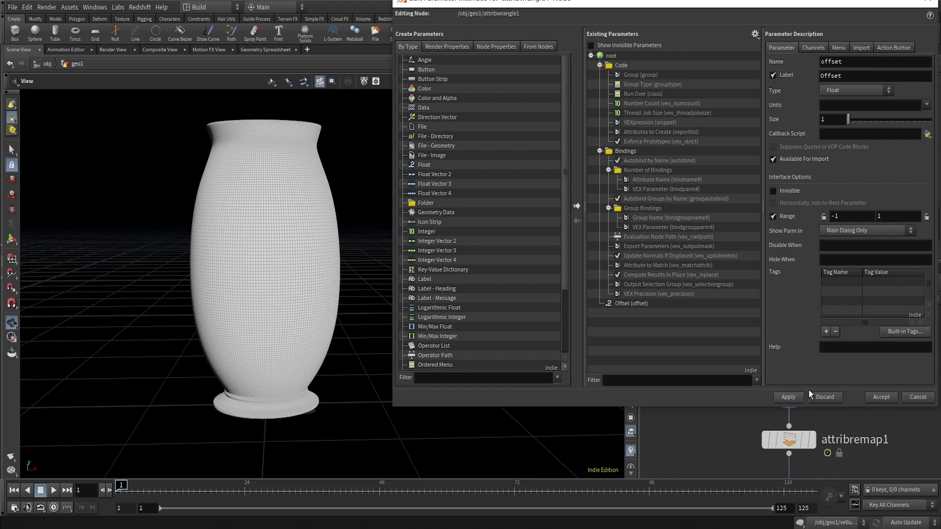
click(884, 399)
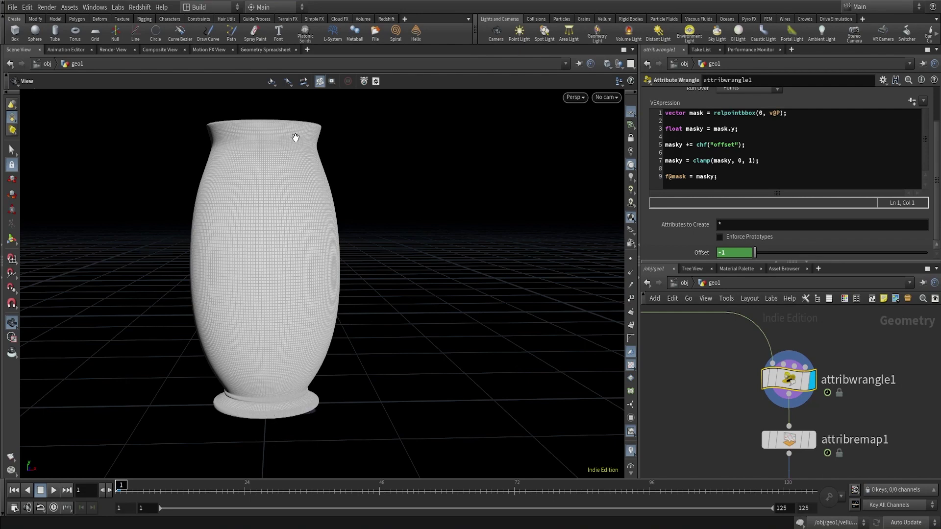
Step: Scrub the animation from frame 1 to frame 100 to inspect the keyframed Offset value, and return to frame 1
drag(275, 129, 267, 117)
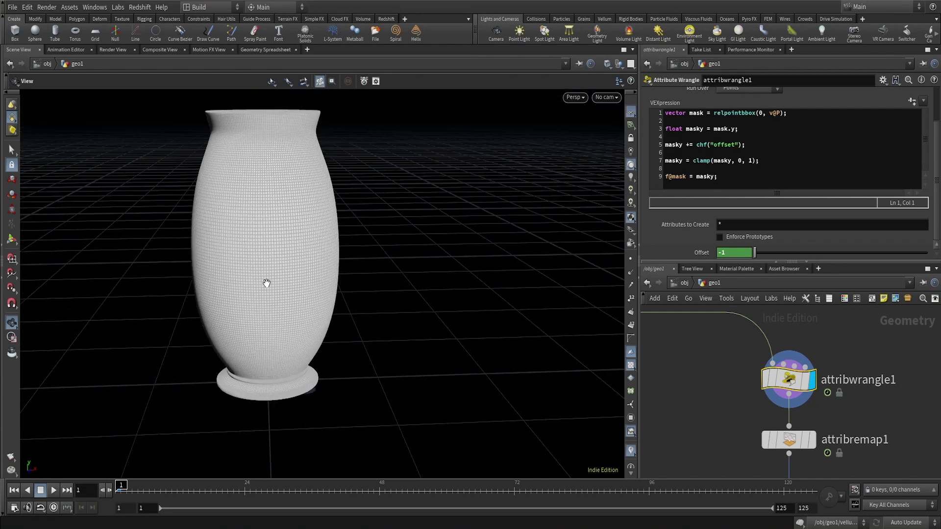
drag(264, 279, 252, 337)
scroll(680, 153, up, 1)
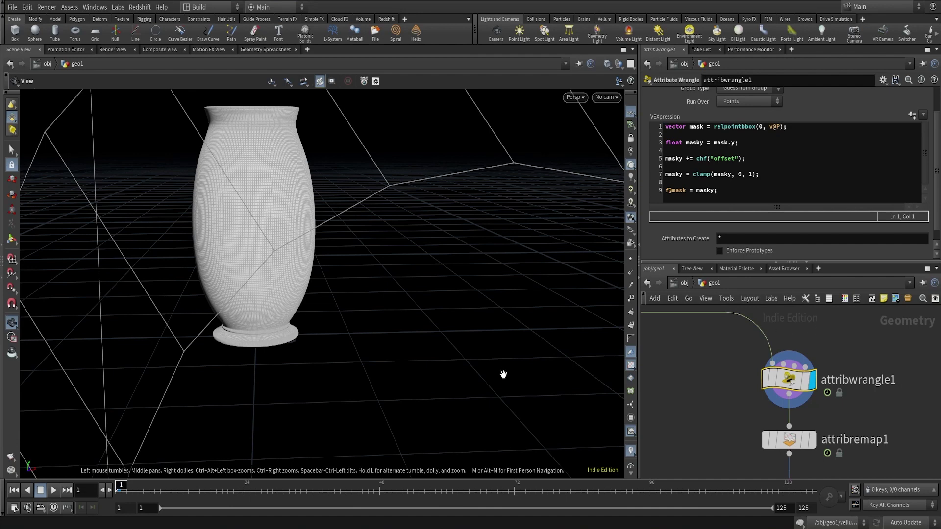
scroll(933, 192, down, 1)
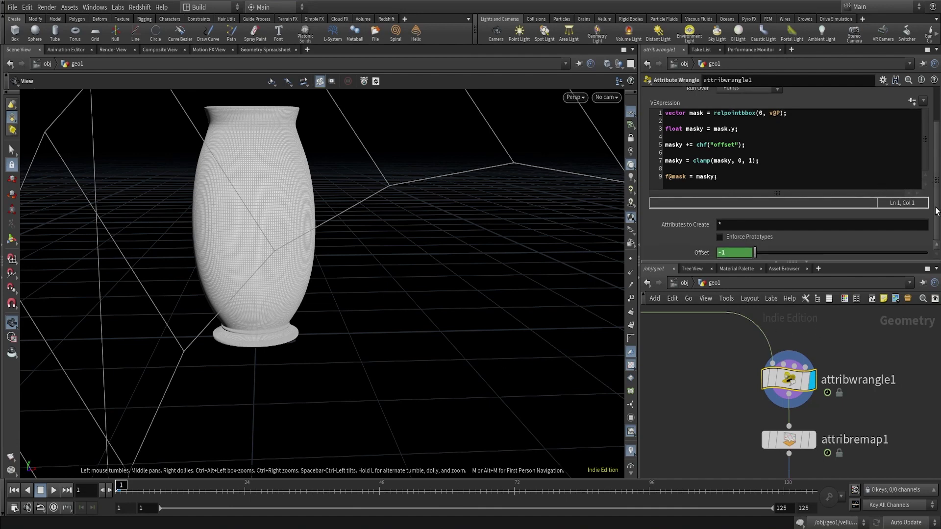
drag(141, 490, 669, 462)
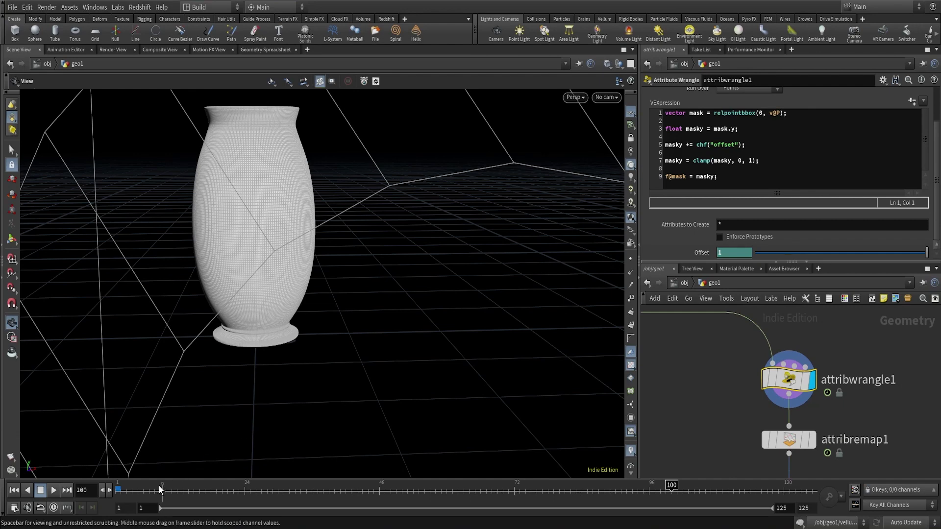
click(120, 488)
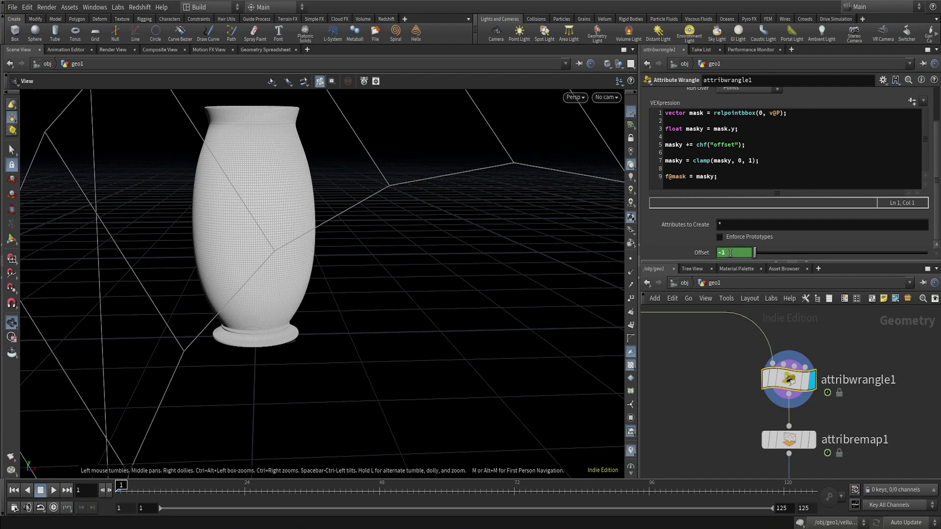
Step: Scrub twice from the first frame to frame 125 to compare Offset with the vase's base and rim, ending at frame 1
click(133, 487)
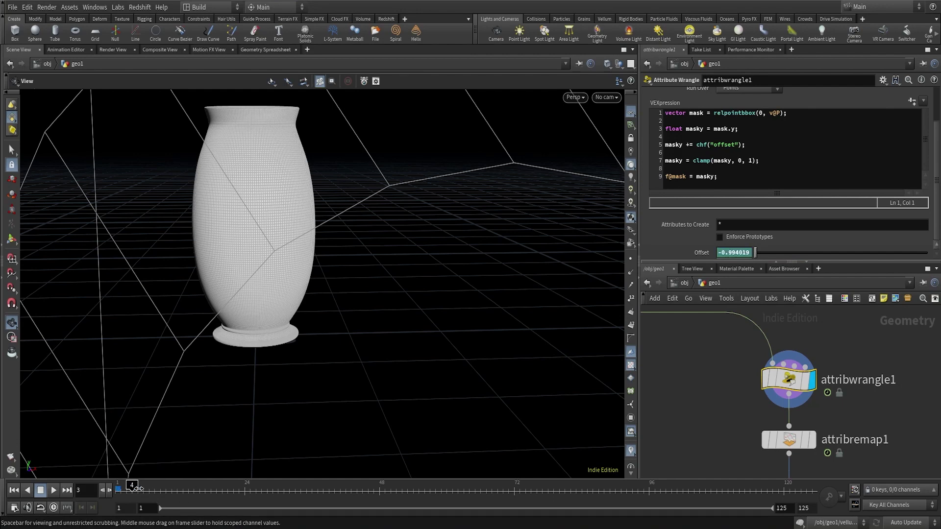
drag(139, 488, 811, 484)
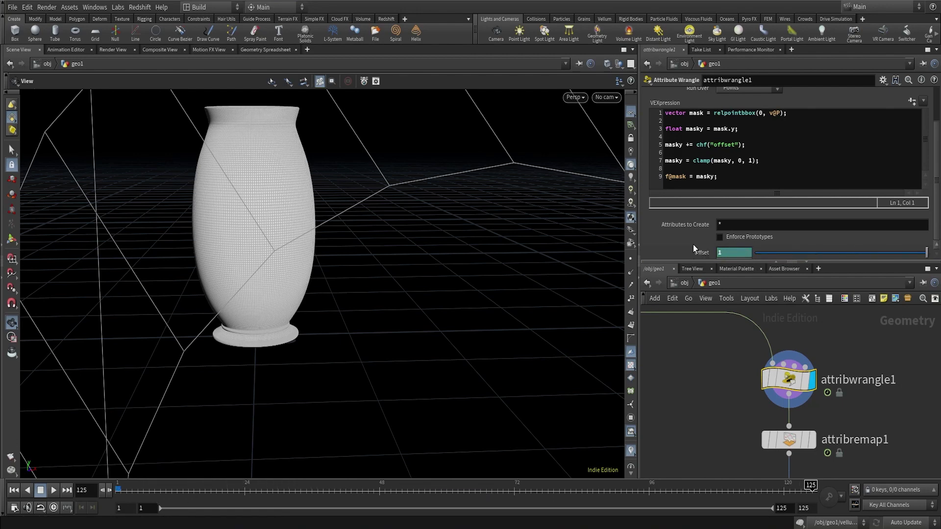
key(ctrl+Up)
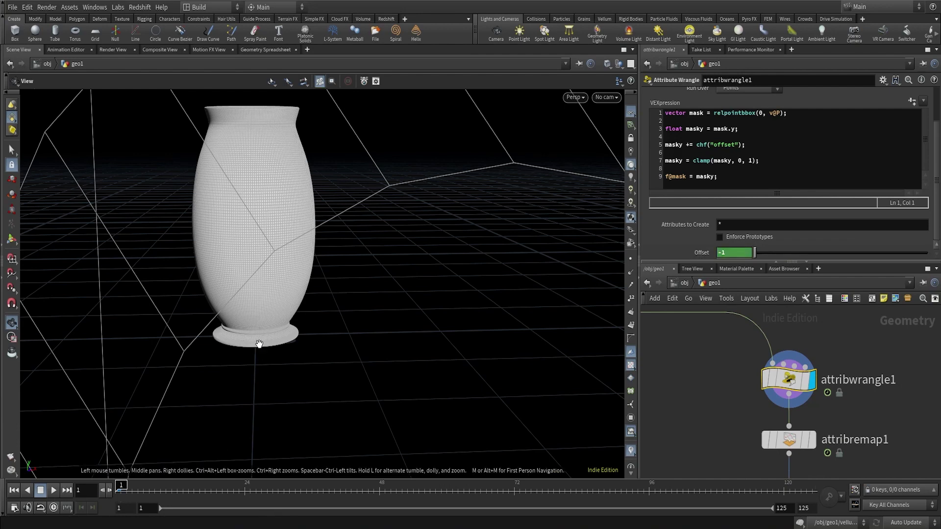
drag(133, 485, 827, 475)
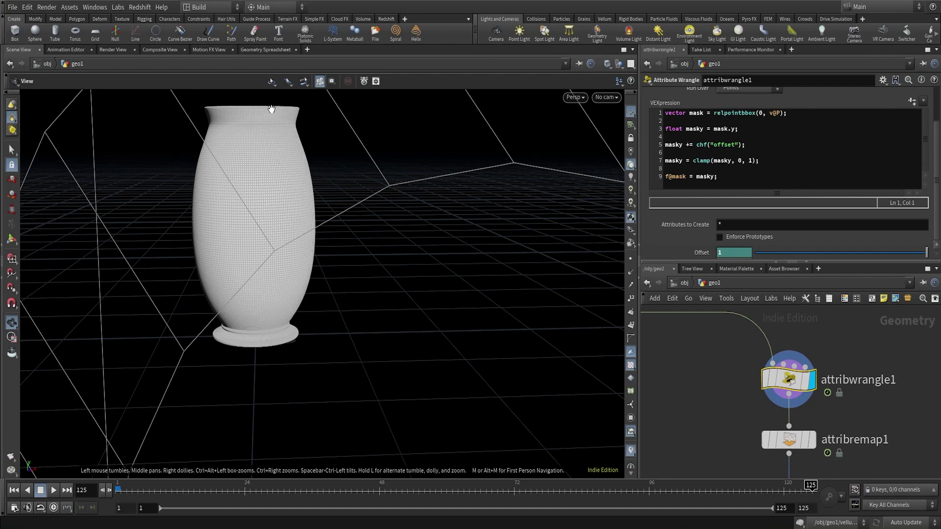
click(112, 487)
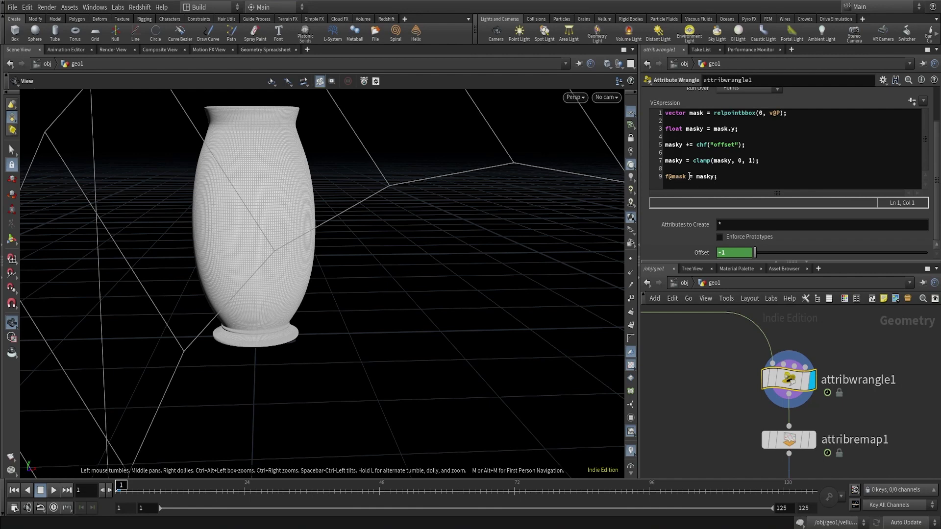
Step: Turn on the mask color visualizer for the vase and check its ramped attribute and range settings
click(634, 431)
click(634, 438)
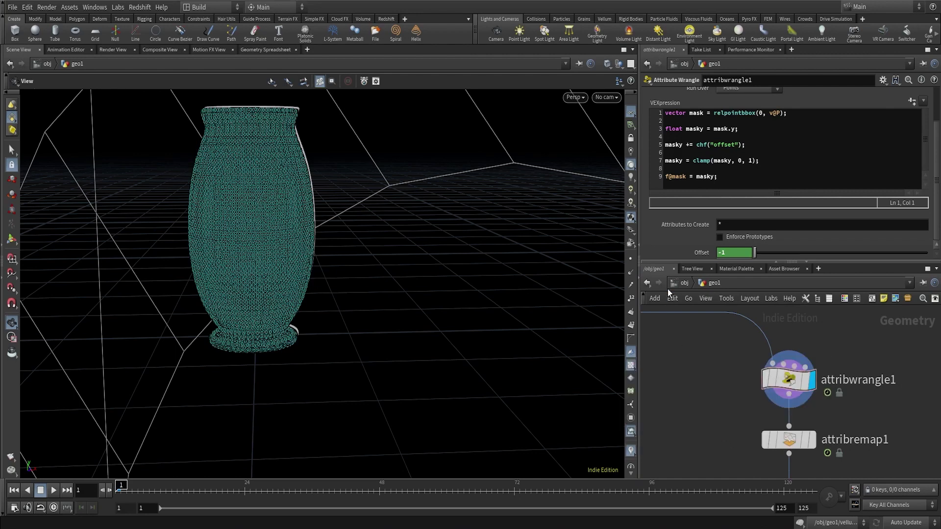
click(644, 213)
click(637, 225)
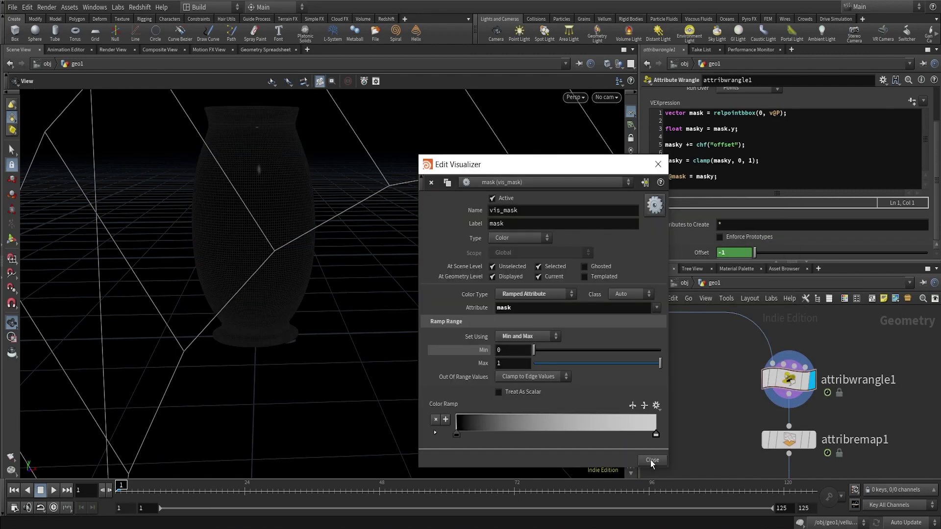
click(651, 460)
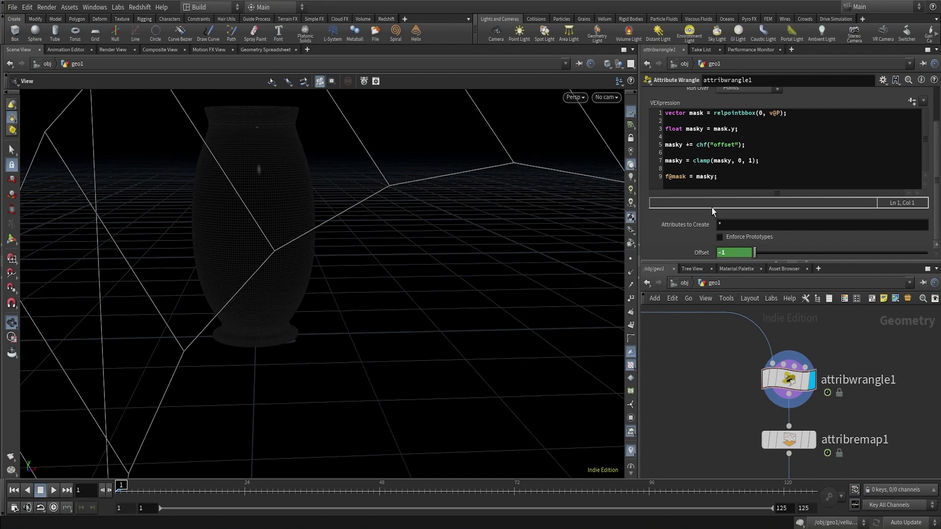
Step: Scrub the animation to frame 106 and back to frame 1 to check how the mask visualization changes on the vase
drag(120, 486, 97, 475)
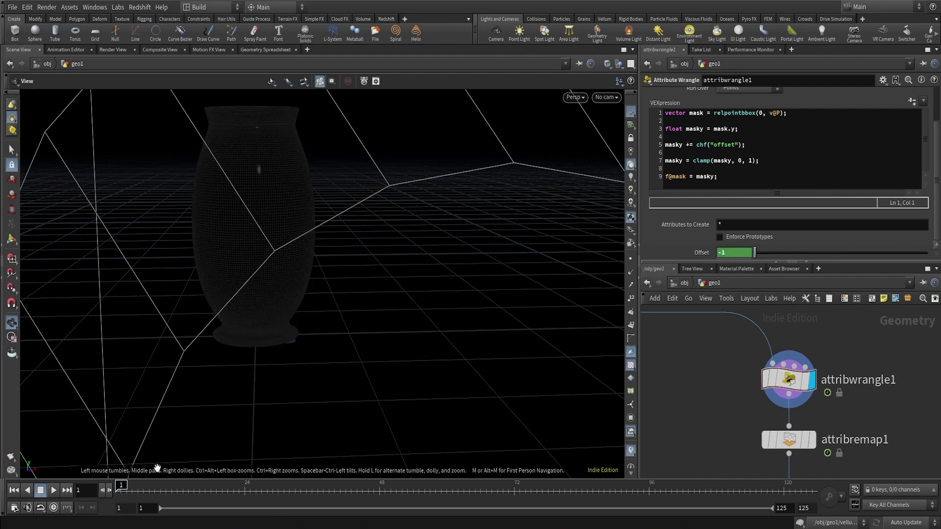
drag(132, 485, 147, 484)
drag(235, 481, 525, 472)
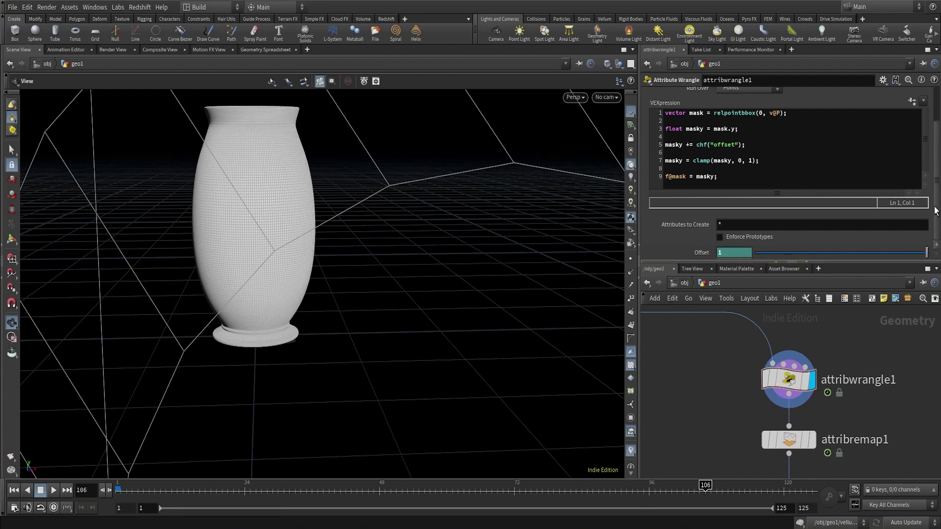
scroll(895, 413, down, 1)
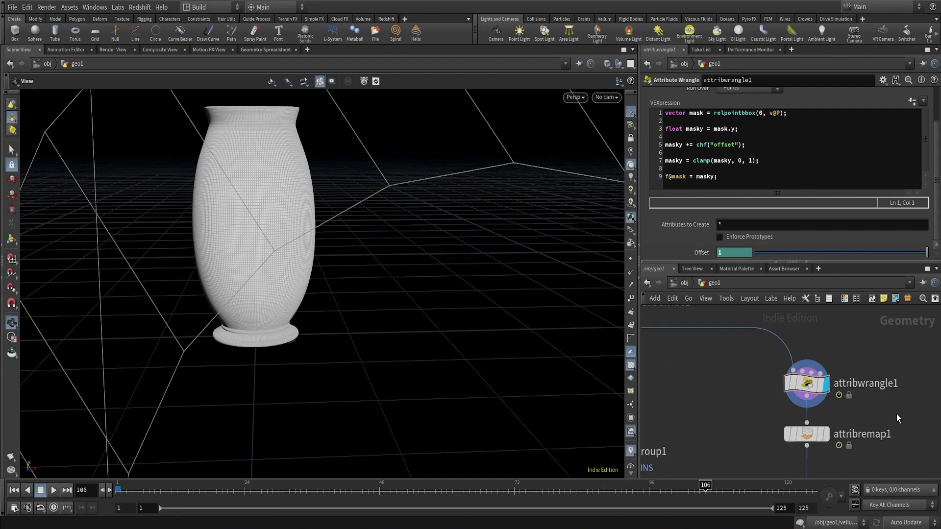
middle_drag(896, 413, 847, 357)
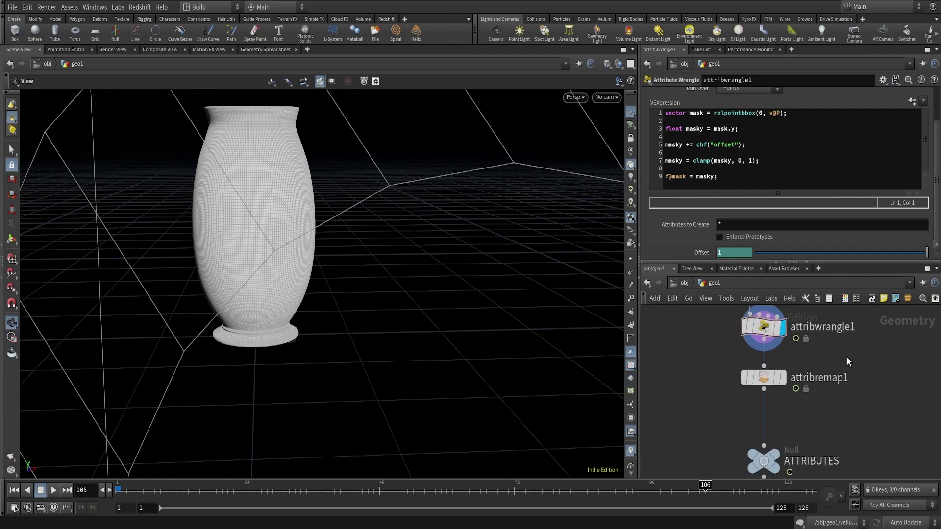
click(188, 486)
drag(188, 486, 73, 495)
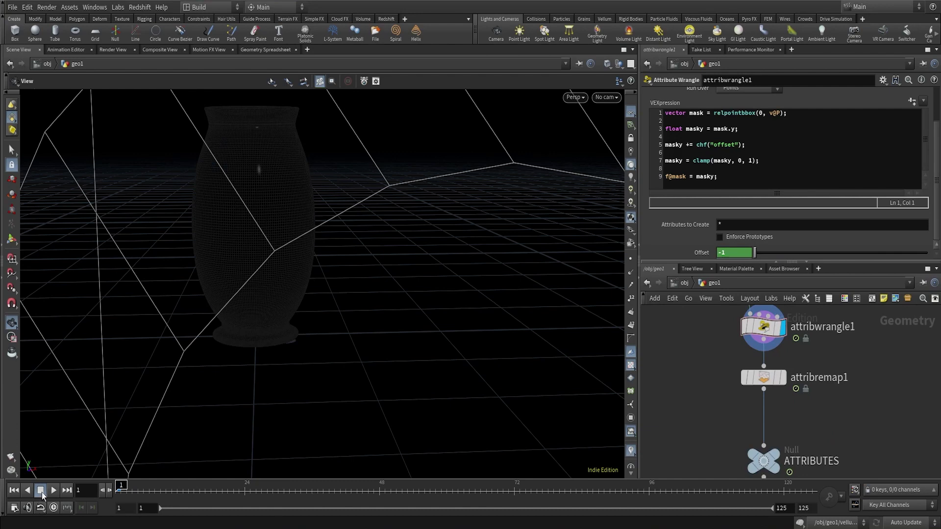
Step: Play the animation from frame 1 and scrub to frame 31 to follow the mask gradient moving down the vase
click(54, 491)
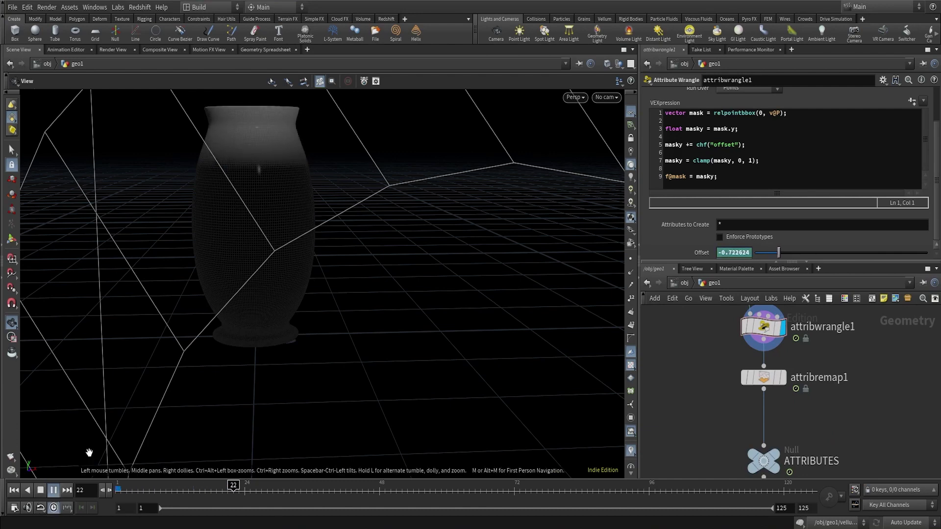
drag(137, 488, 261, 486)
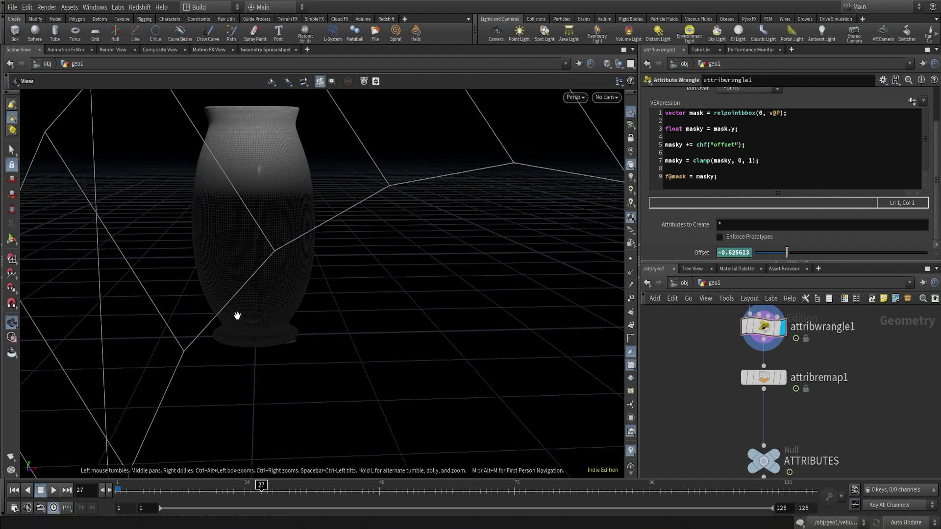
drag(245, 487, 284, 489)
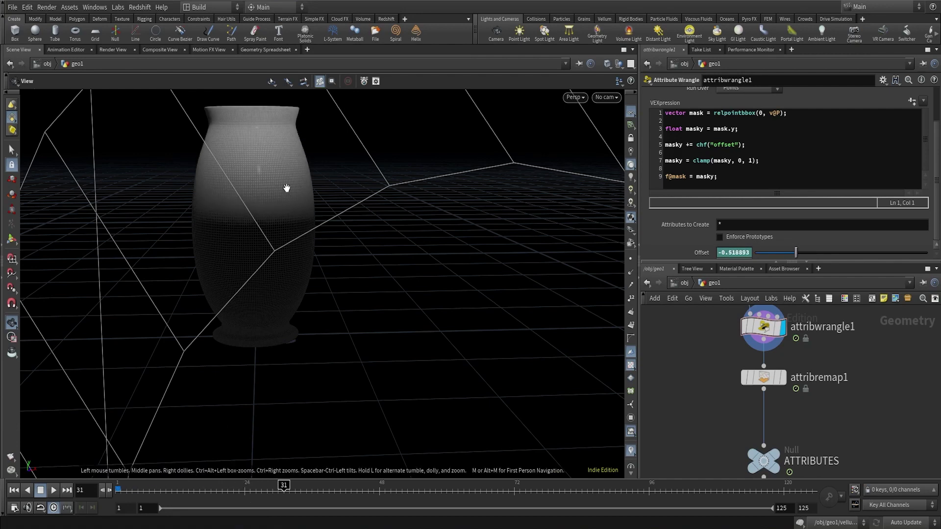
Step: Display attribremap1, review its input and output ranges and remap ramp, and return the timeline to frame 1
click(782, 383)
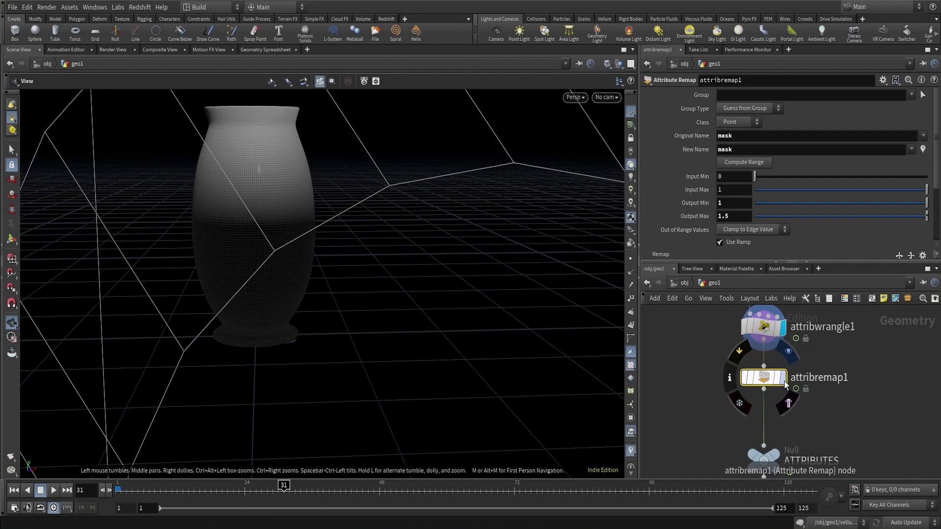
click(784, 384)
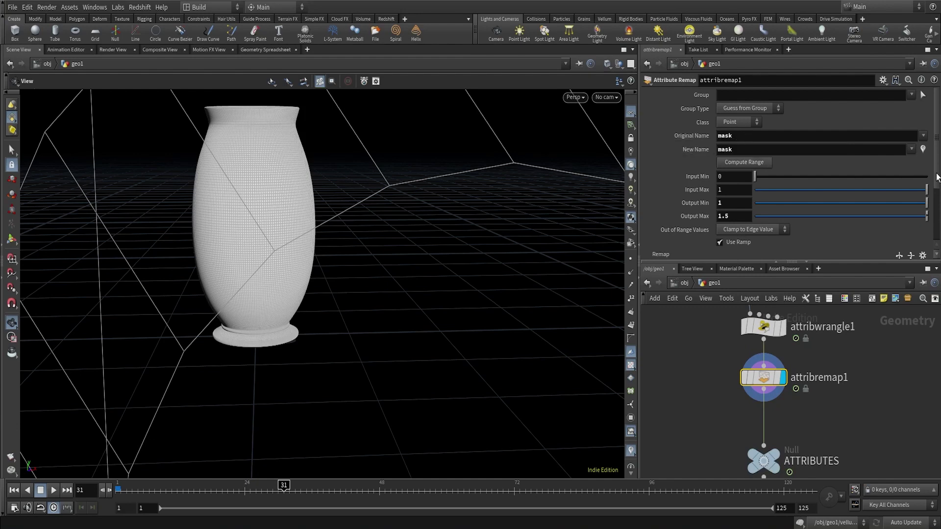
scroll(939, 175, down, 5)
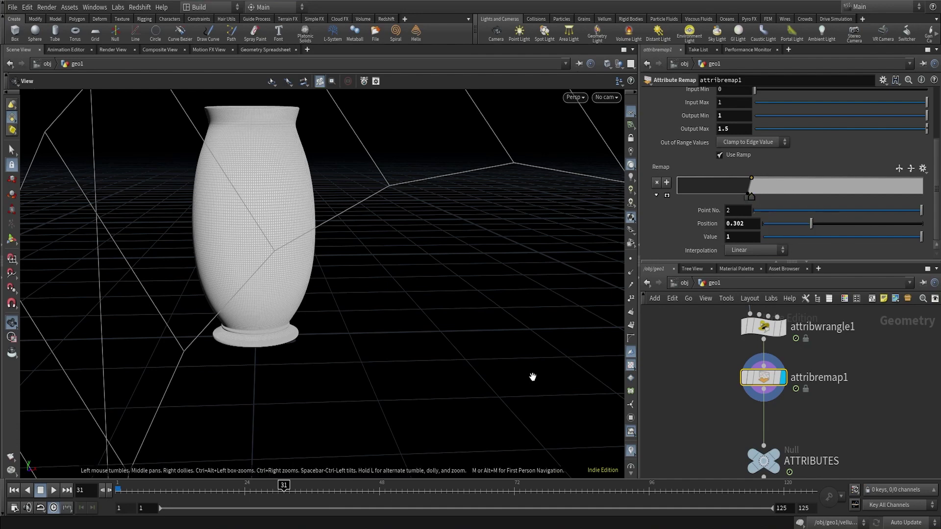
mouse_move(143, 490)
mouse_down()
mouse_move(340, 490)
mouse_move(391, 500)
mouse_move(436, 490)
mouse_move(119, 490)
mouse_up()
scroll(758, 197, up, 3)
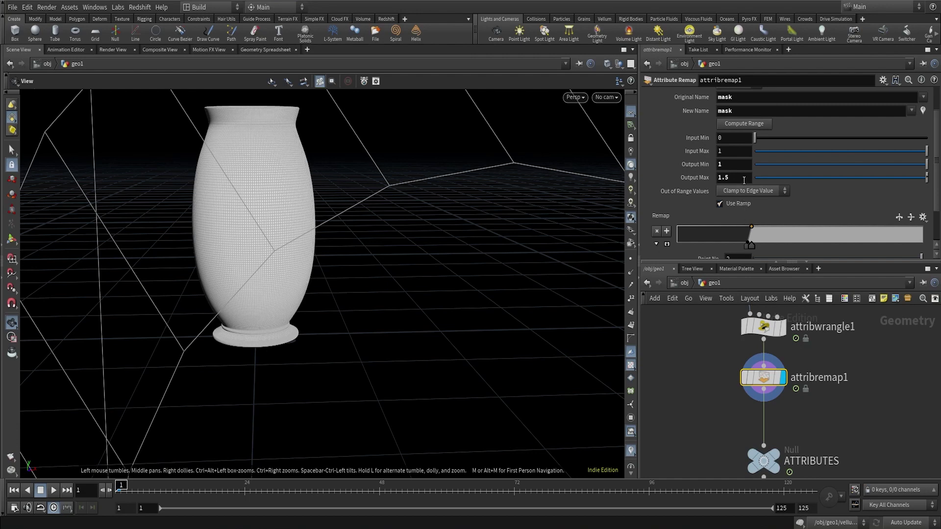
Step: Set the mask visualizer's ramp range to a minimum of 1 and a maximum of 1.5
click(633, 450)
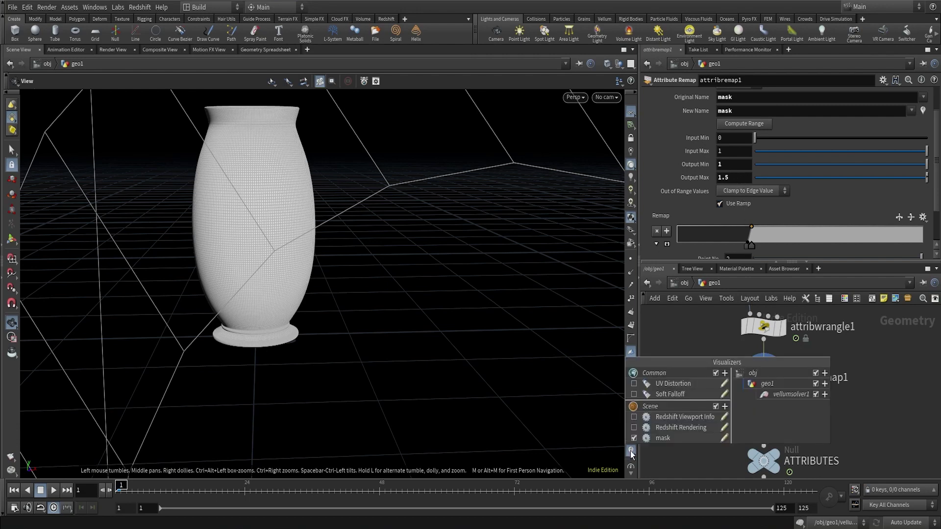
click(716, 440)
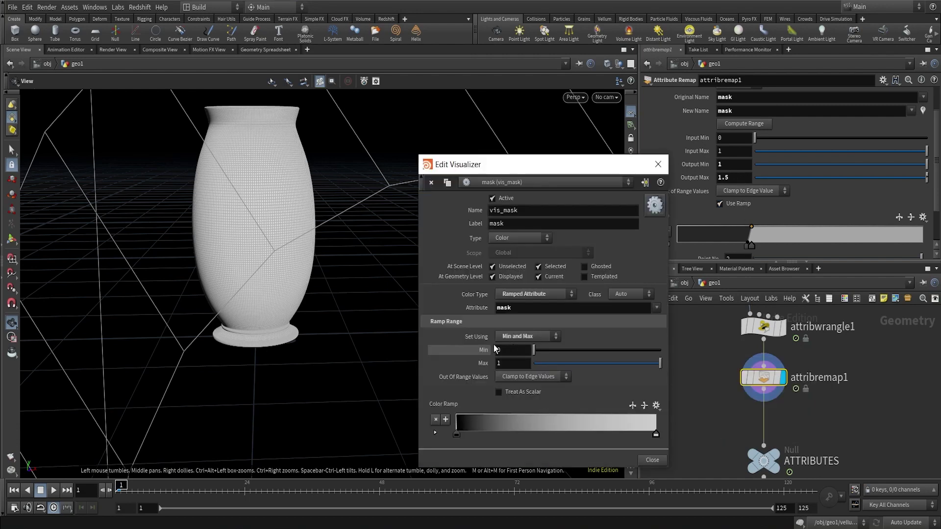
text(1)
click(510, 365)
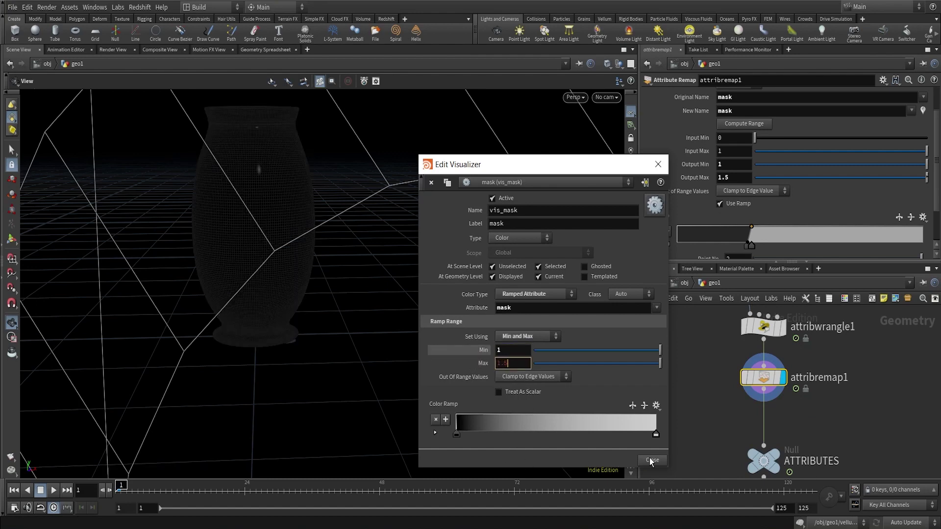
click(651, 461)
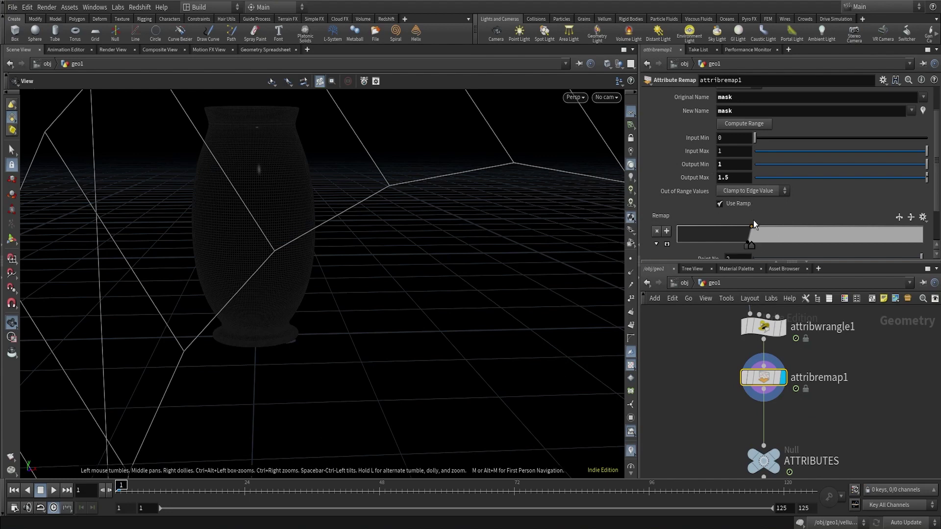
Step: Play the remapped mask animation, return to frame 1, and scrub to frame 68 to inspect the transition along the vase
mouse_move(123, 488)
mouse_down()
mouse_move(361, 488)
mouse_move(118, 488)
mouse_up()
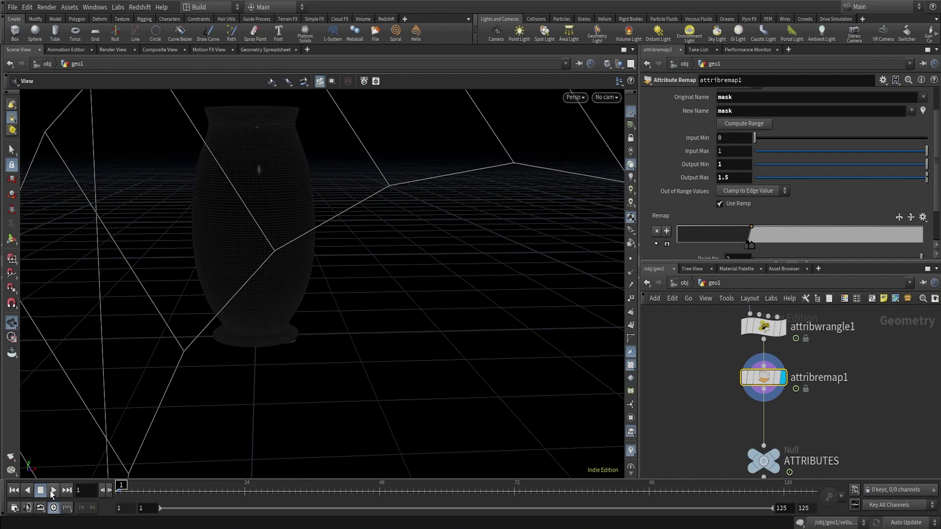
click(53, 490)
click(53, 490)
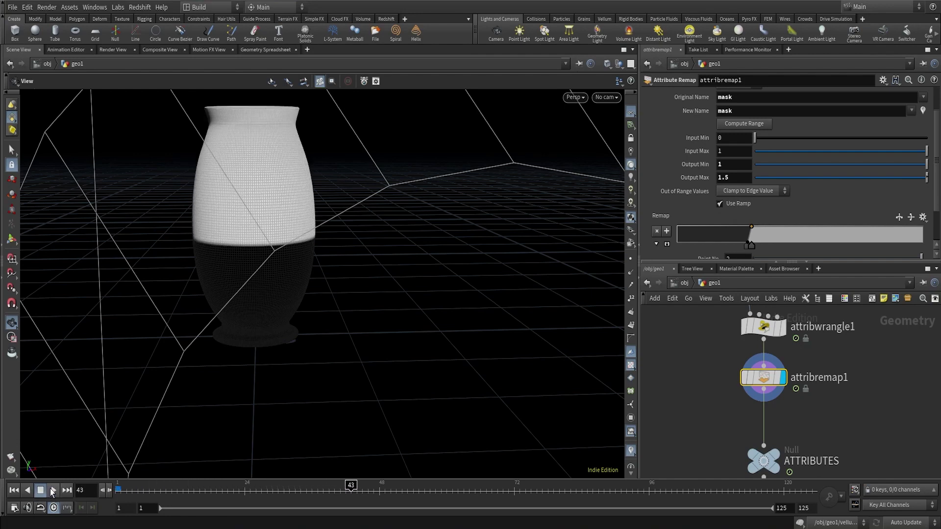
key(ctrl+Up)
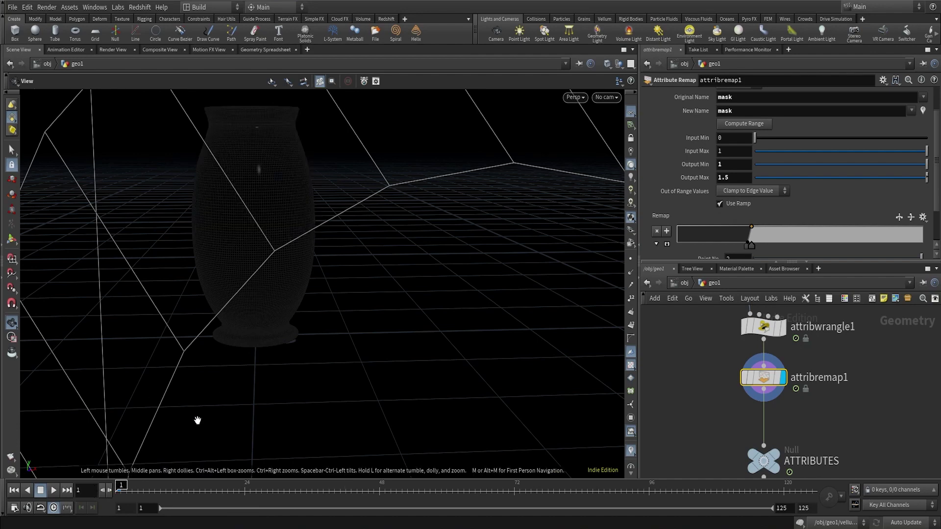
drag(125, 486, 289, 482)
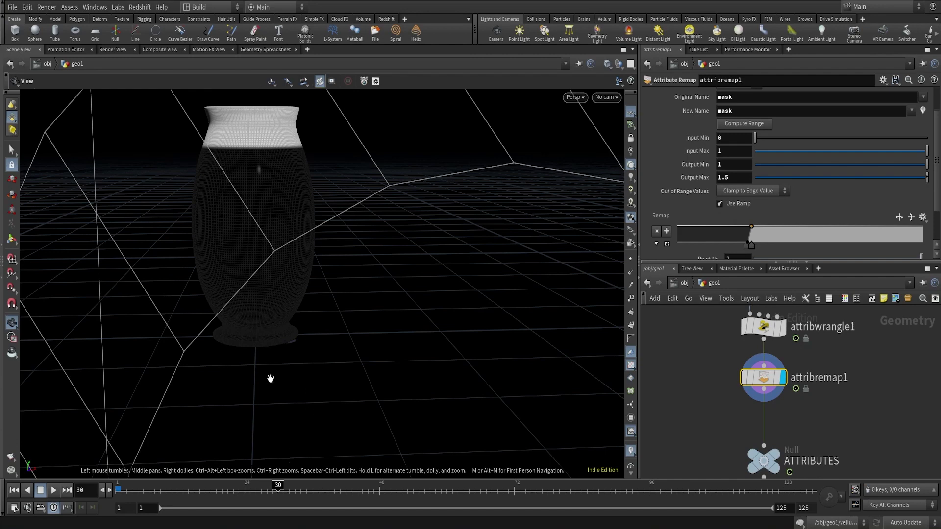
click(295, 486)
mouse_move(295, 486)
mouse_down()
mouse_move(437, 474)
mouse_move(492, 485)
mouse_up()
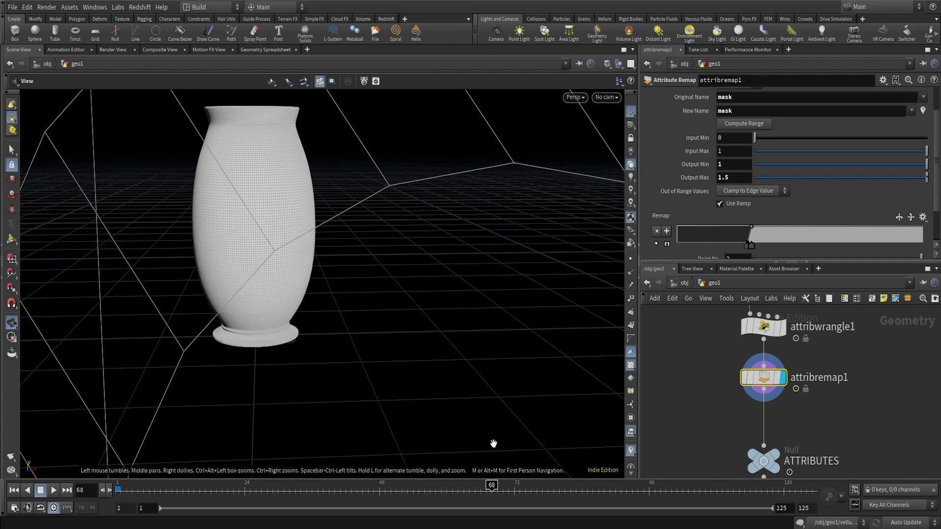
Step: Display the ATTRIBUTES null and check its place below attribremap1 in the network
scroll(825, 432, down, 2)
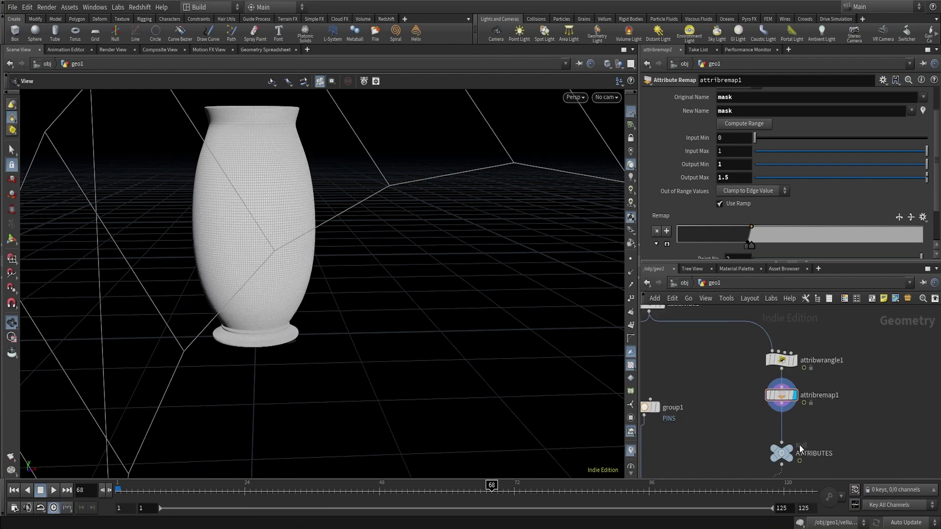
click(784, 457)
scroll(816, 380, down, 2)
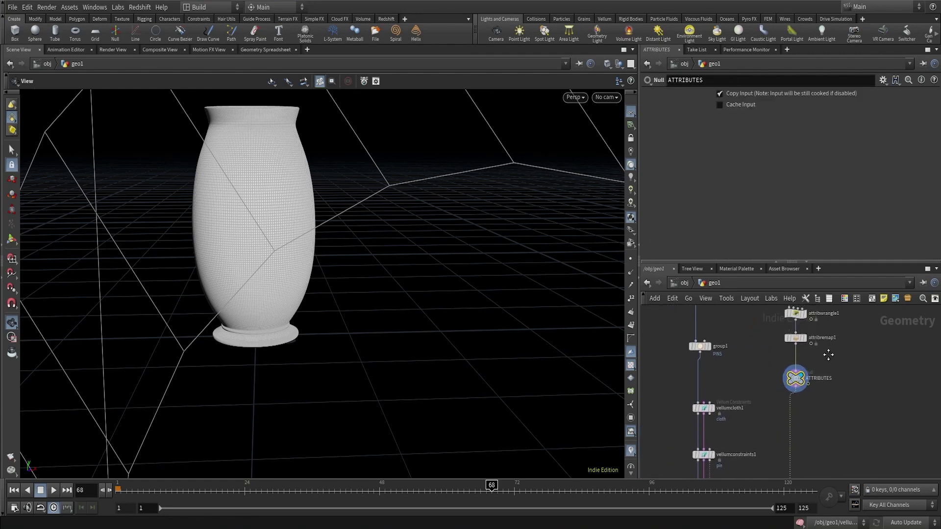
scroll(813, 381, up, 2)
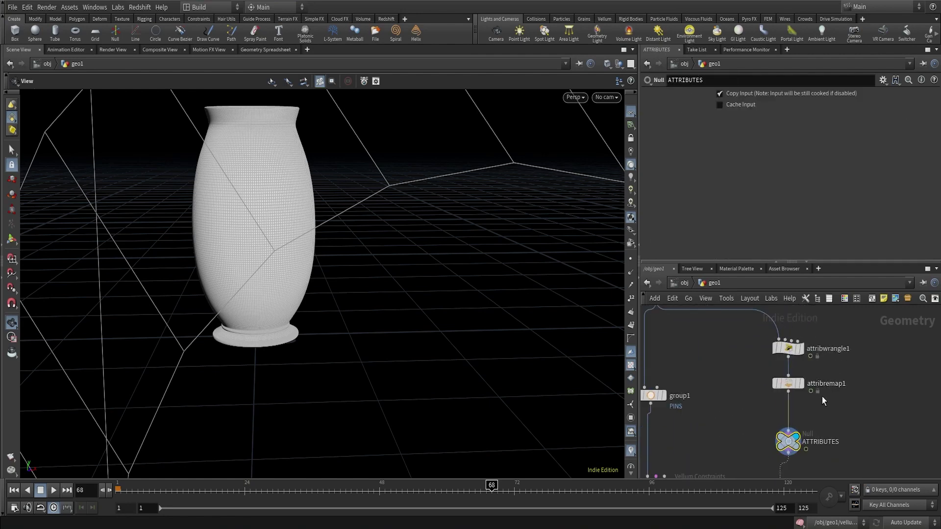
click(803, 403)
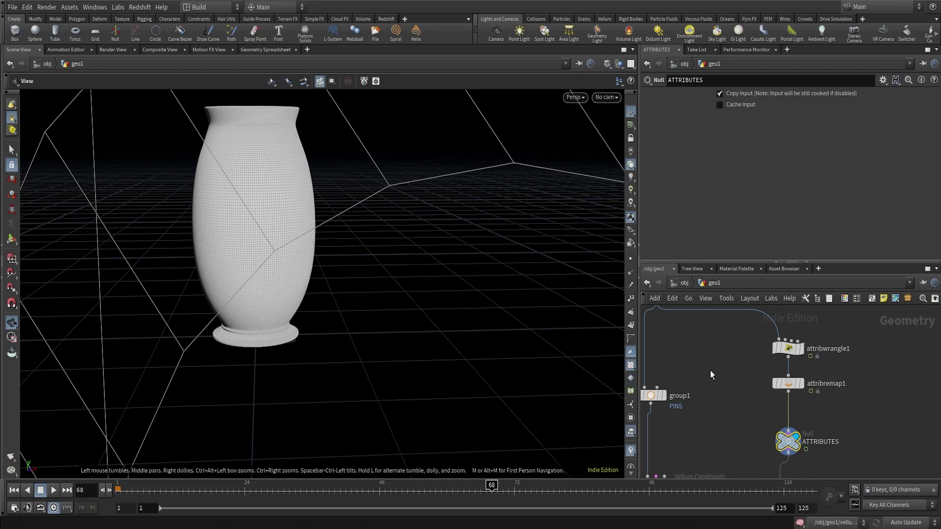
Step: Display the vellumcloth1 constraints node and show its parameters
scroll(710, 371, down, 3)
middle_drag(711, 419, 721, 394)
scroll(720, 393, up, 5)
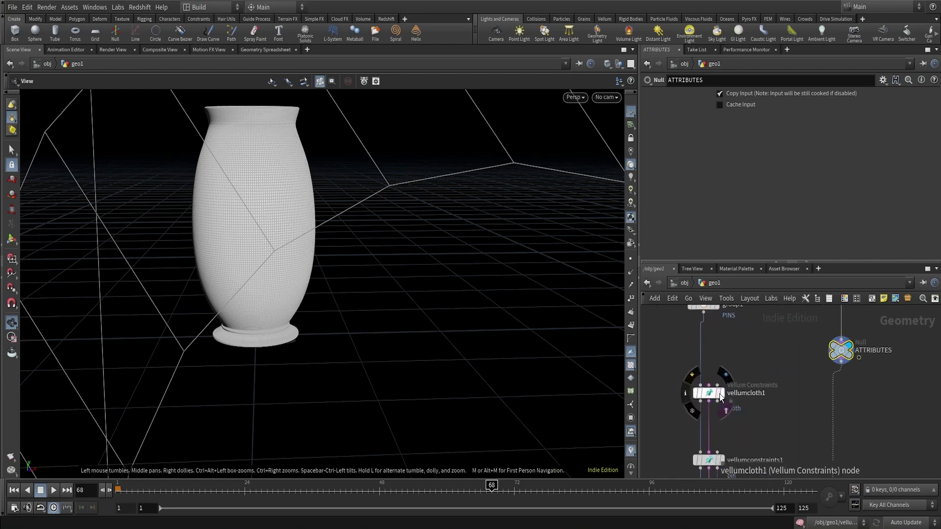
click(722, 398)
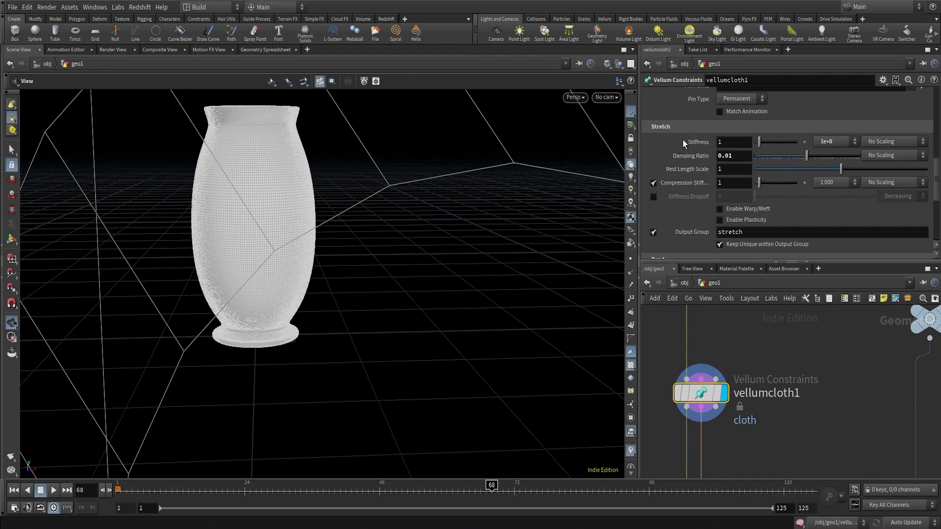
Step: Examine vellumcloth1's Stretch and Bend settings, including stiffness, damping ratio and the Rest Length Scale description
scroll(687, 207, down, 3)
scroll(686, 204, up, 3)
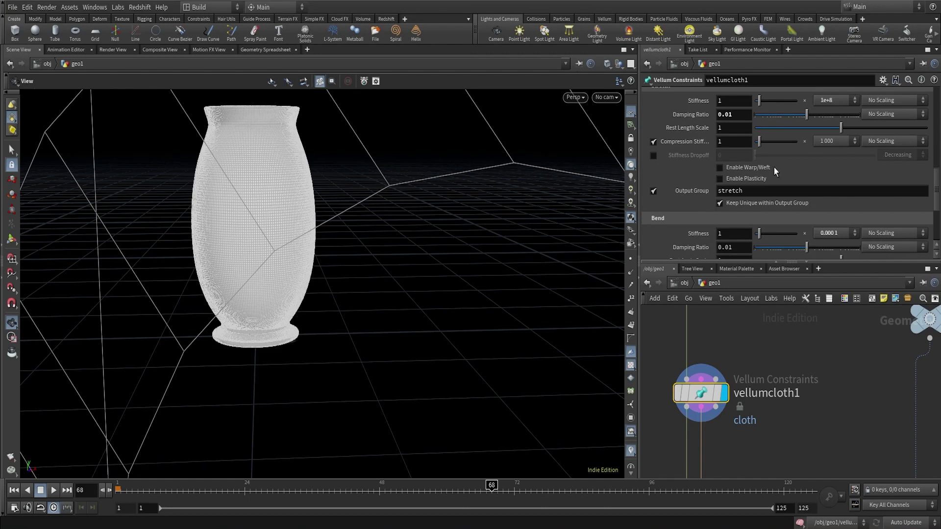
scroll(712, 123, up, 1)
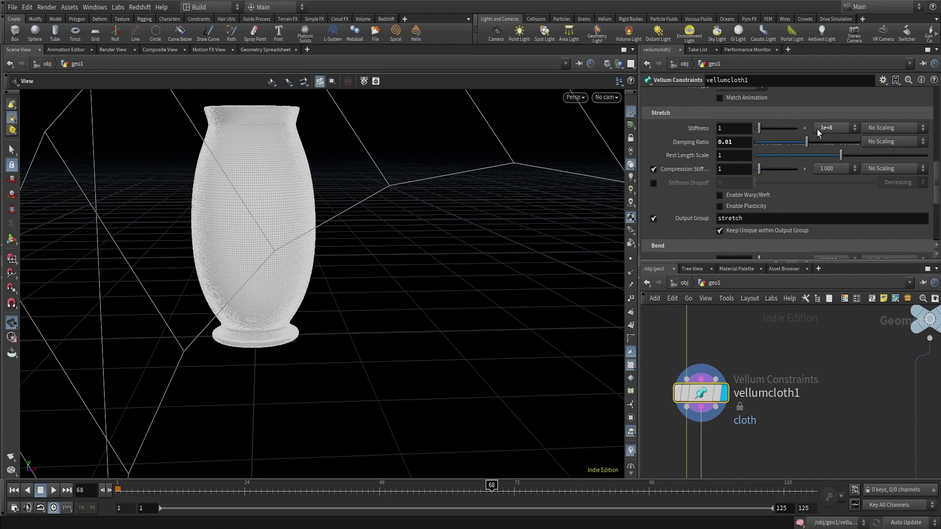
scroll(781, 184, down, 2)
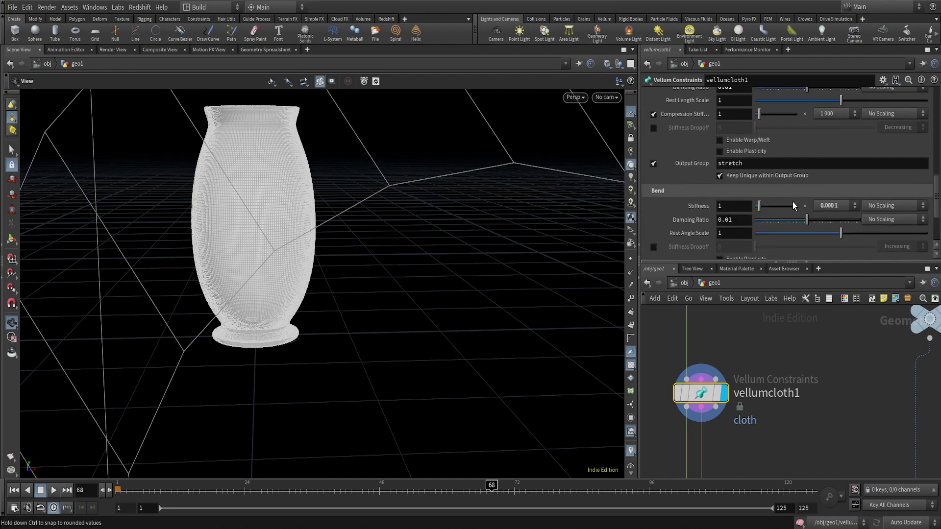
scroll(792, 202, up, 3)
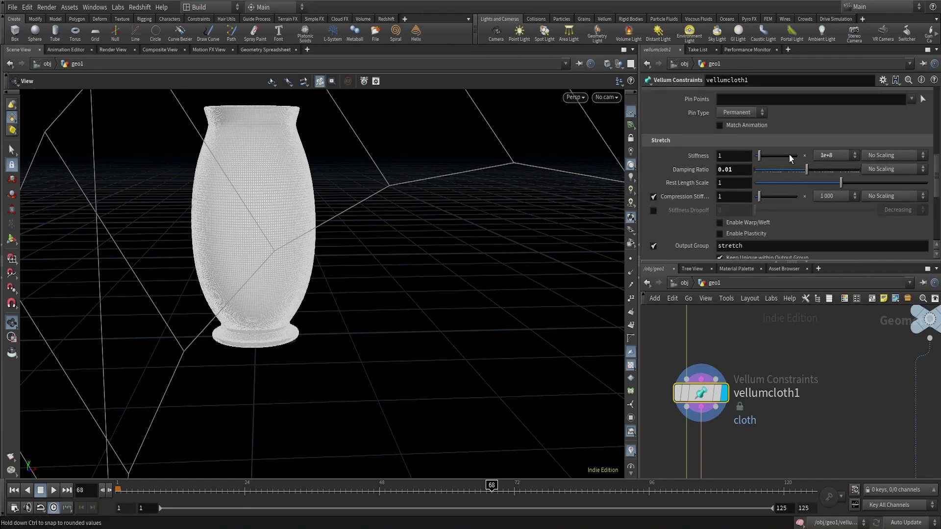
scroll(789, 154, down, 1)
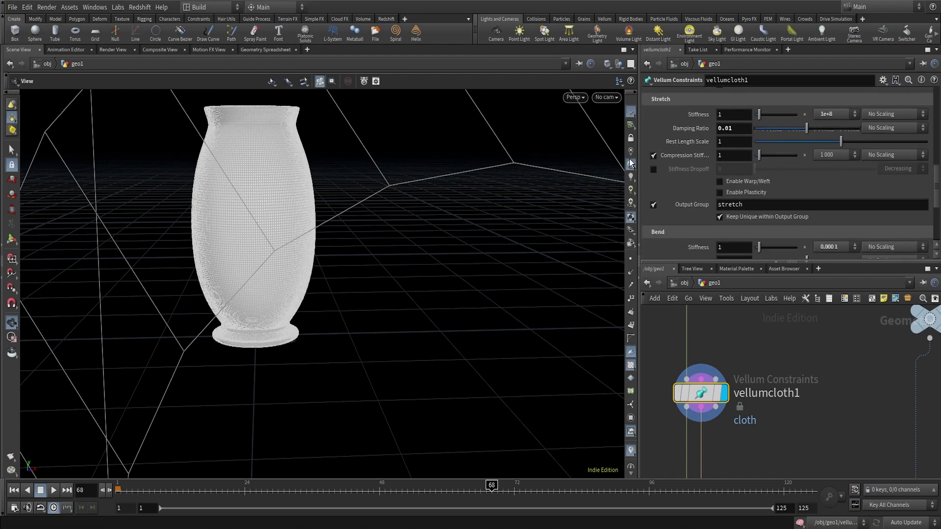
scroll(681, 171, up, 1)
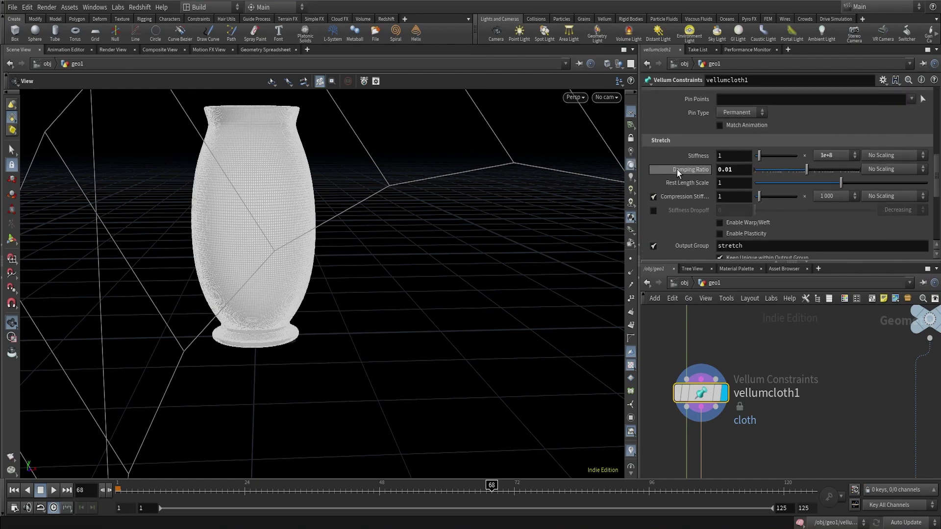
mouse_move(687, 184)
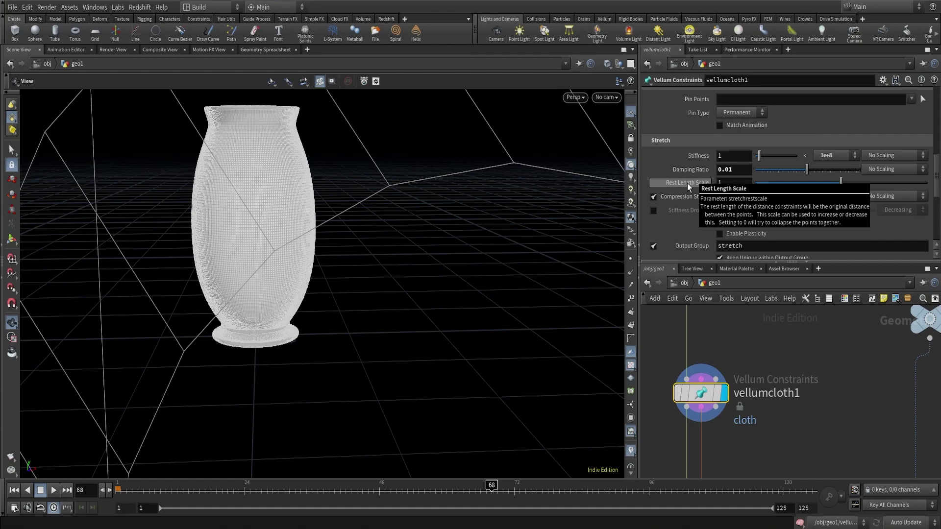
Step: Turn on point display and examine the vase mesh up close in relation to vellumcloth1's Rest Length Scale
right_drag(259, 204, 509, 93)
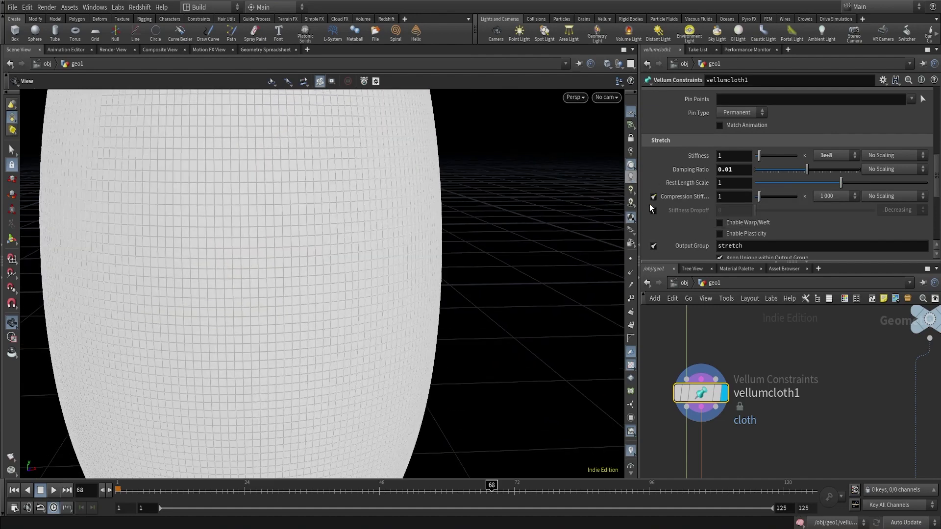
click(630, 259)
right_drag(239, 204, 302, 170)
drag(302, 170, 235, 192)
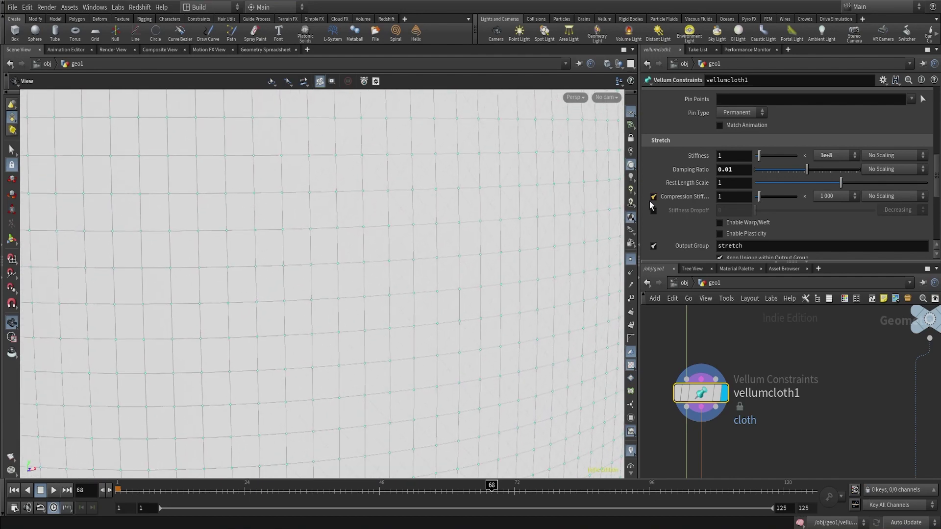
mouse_move(681, 187)
click(733, 180)
click(835, 353)
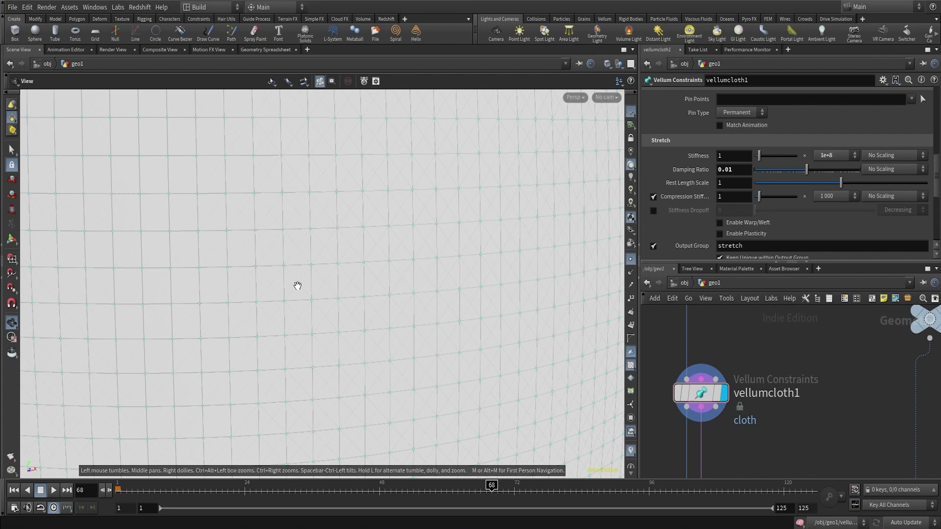
Step: Look over the attribwrangle1 and attribremap1 mask nodes in the network, and select vellumcloth1 again
scroll(800, 409, down, 3)
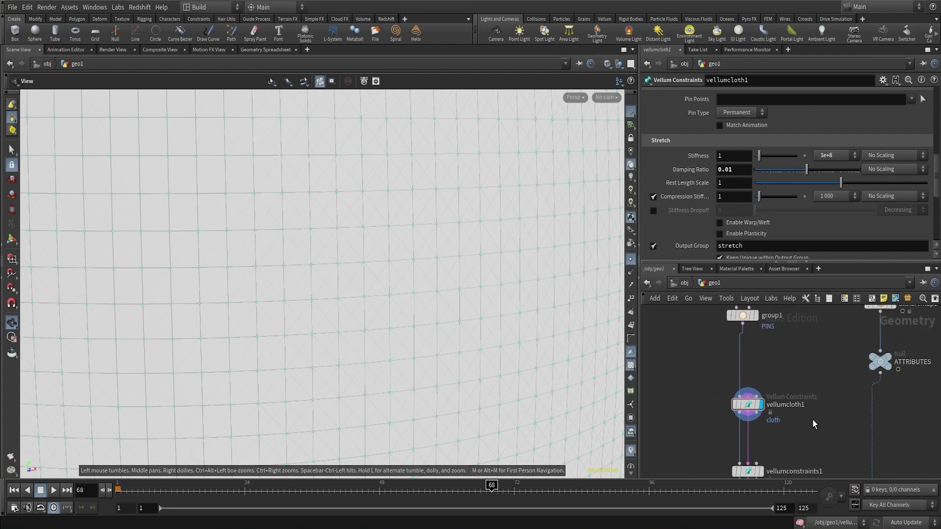
middle_drag(813, 420, 768, 353)
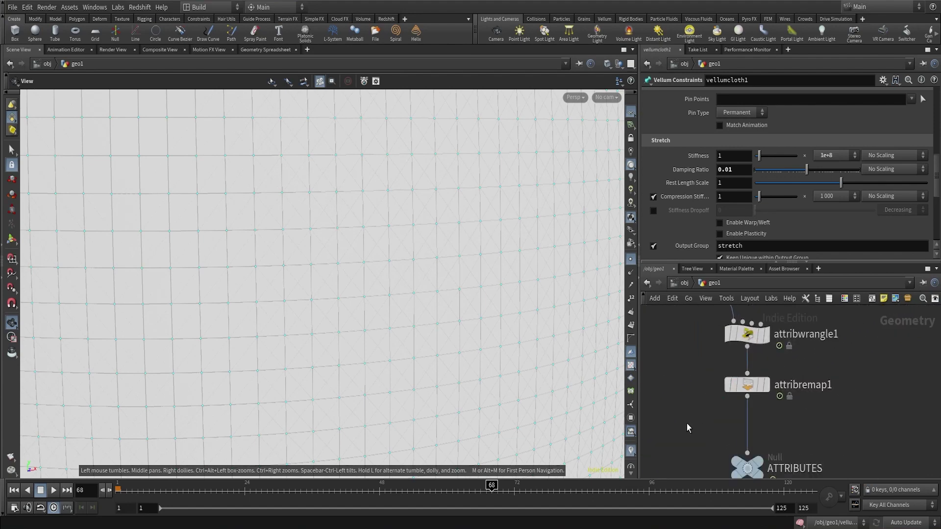
middle_drag(686, 426, 721, 429)
scroll(720, 436, up, 3)
scroll(721, 440, up, 1)
click(720, 396)
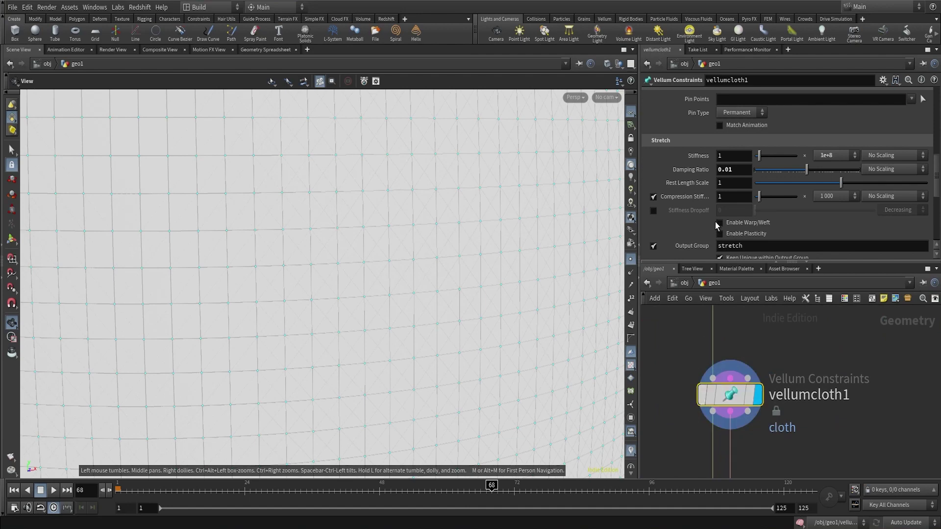